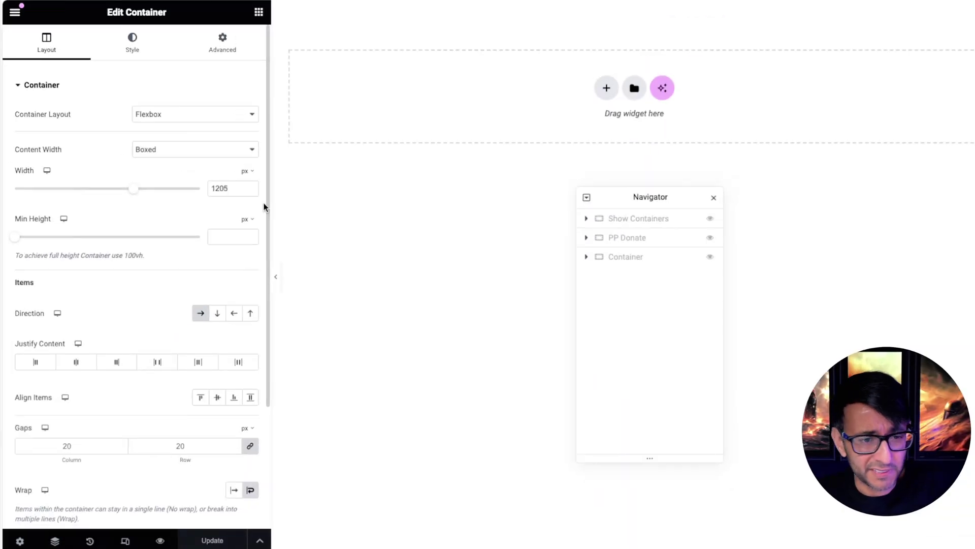
Add a single-column flexbox container and drop a Loop Grid widget into it.
click(606, 88)
click(585, 124)
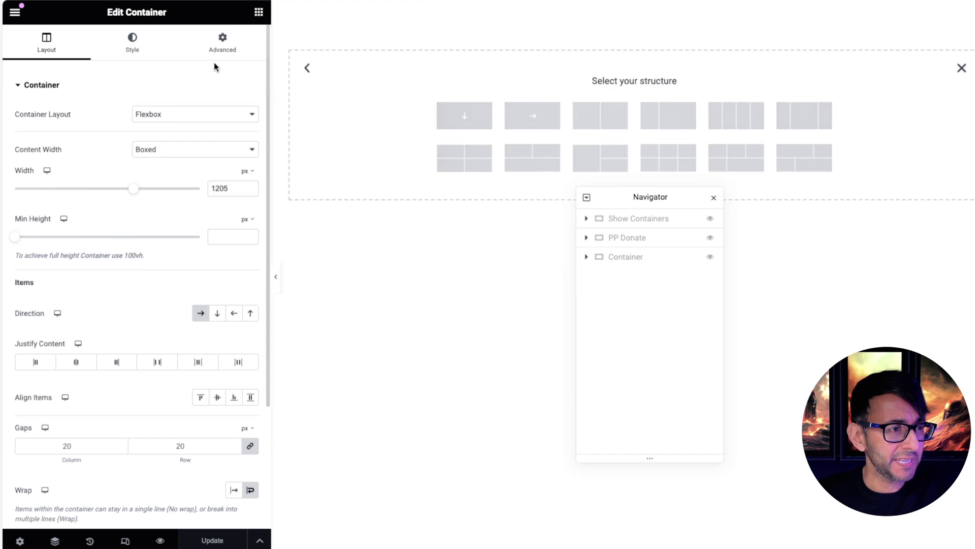
click(457, 114)
click(258, 12)
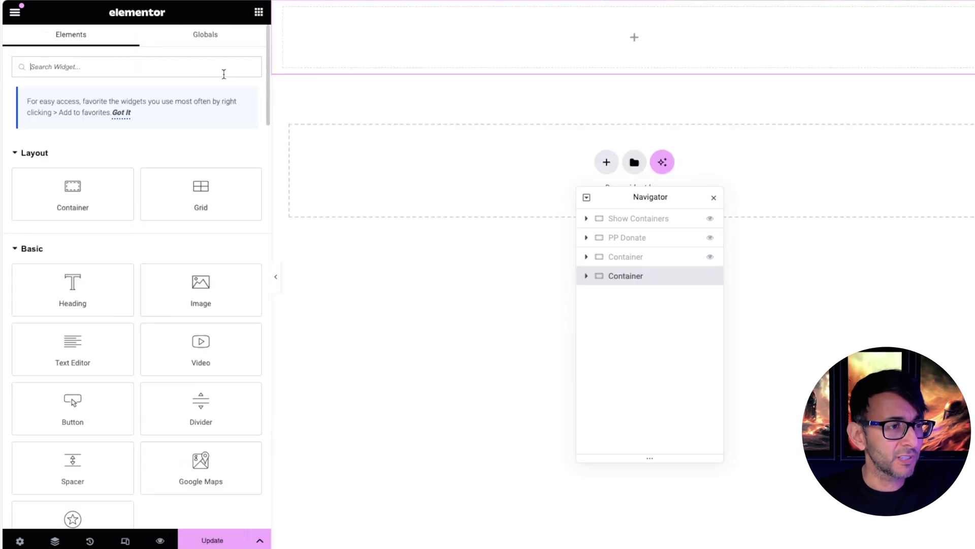
text(loo)
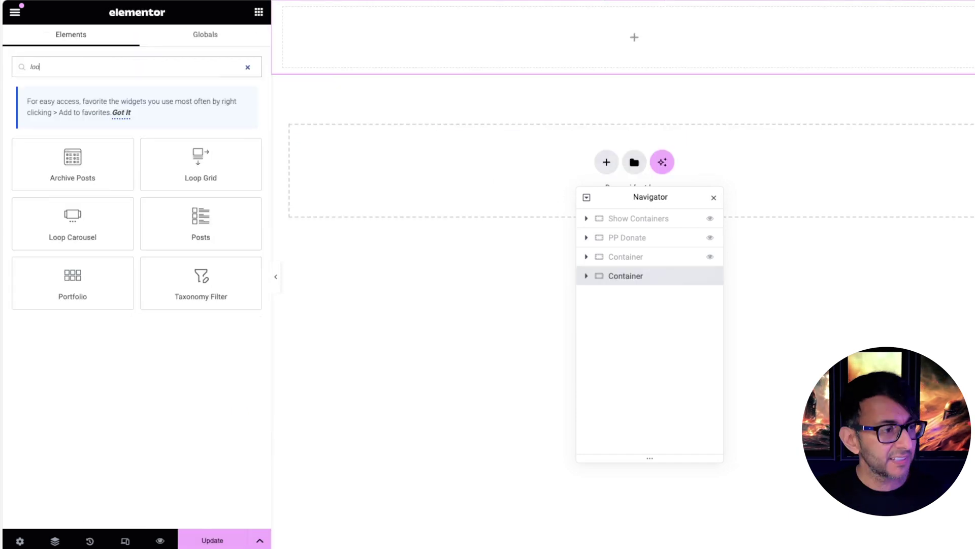
drag(223, 143, 497, 60)
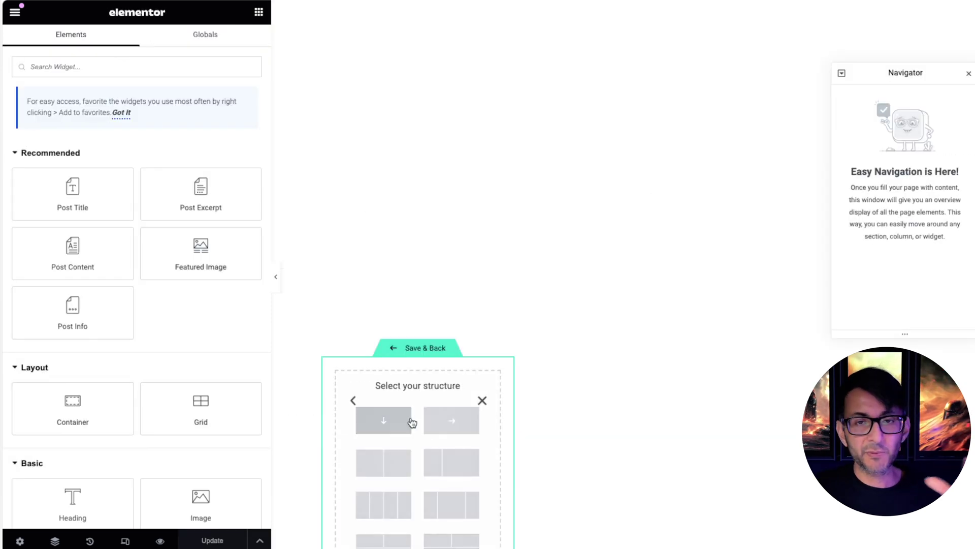
Fill the loop item with a container holding Featured Image and Post Title widgets.
click(409, 422)
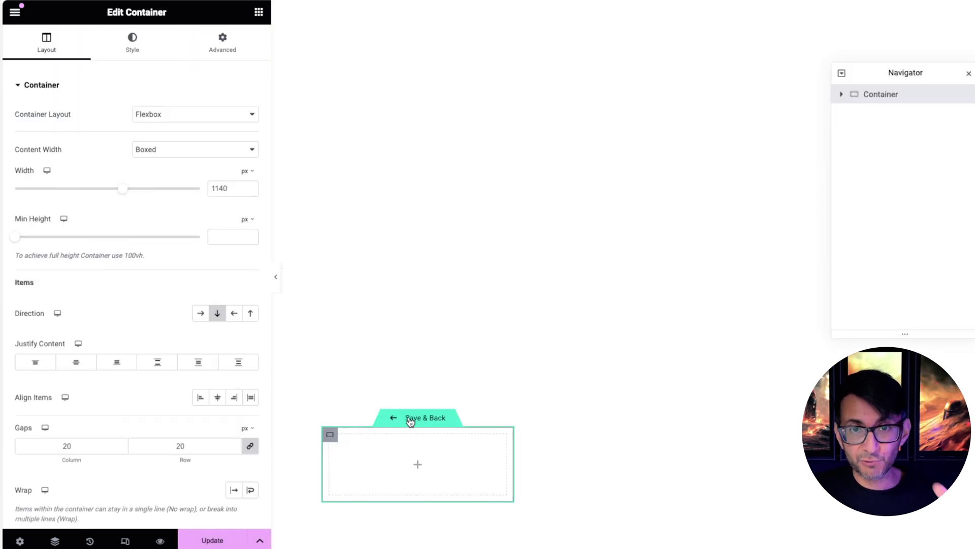
click(258, 14)
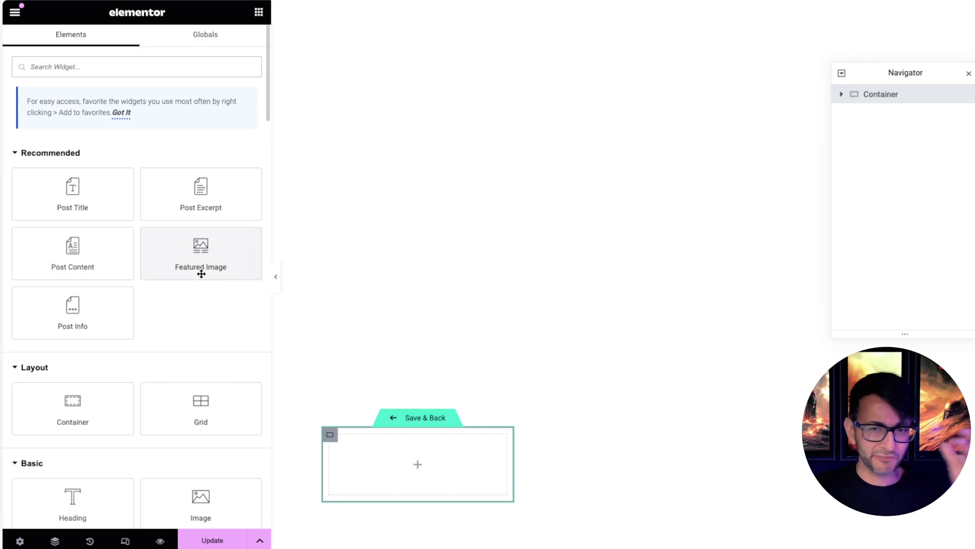
click(219, 260)
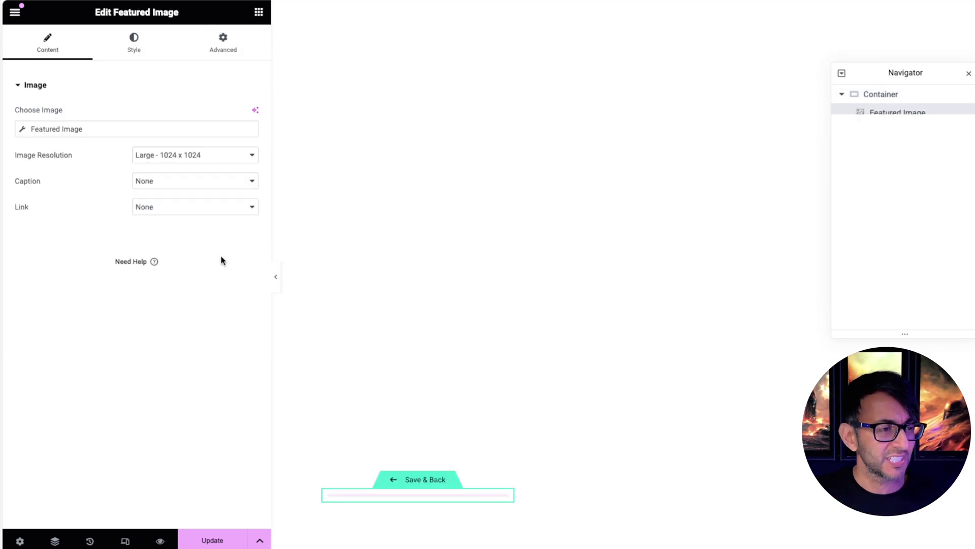
click(260, 14)
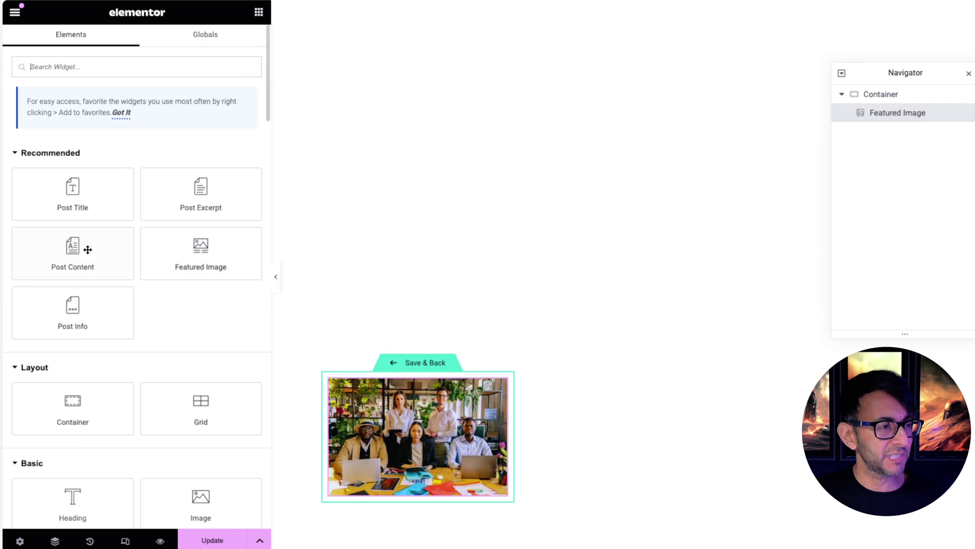
click(70, 209)
click(259, 12)
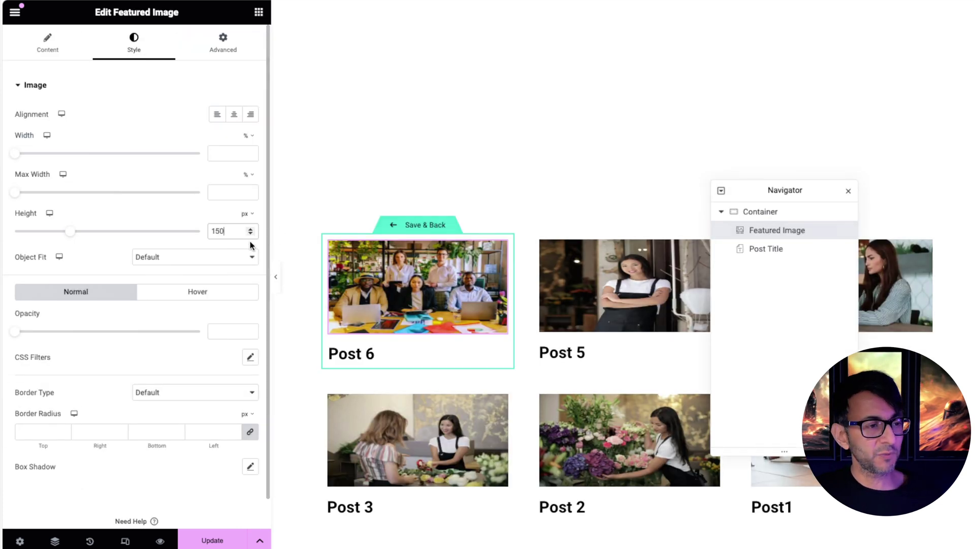
Set the 150 px featured image to Cover fit at Top Center, then save the template.
click(203, 256)
click(191, 277)
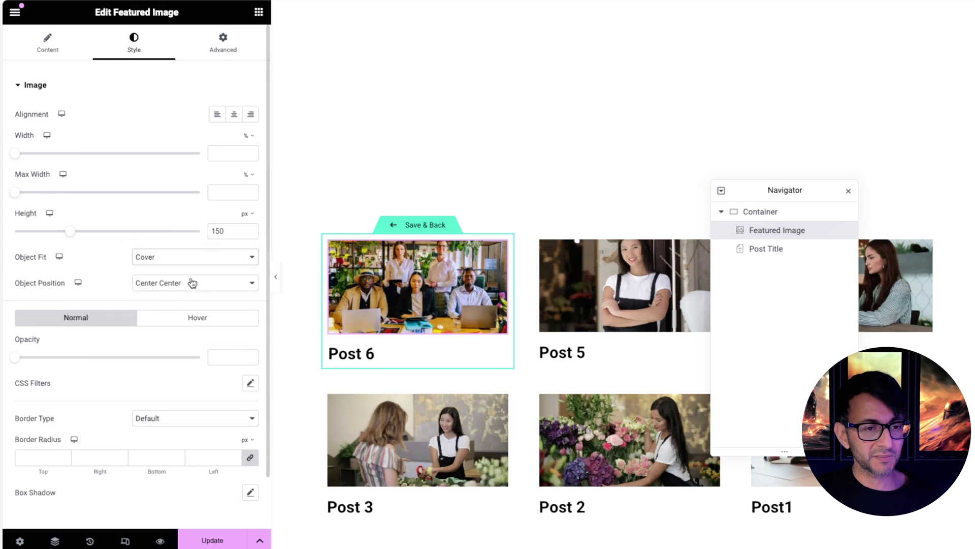
click(193, 283)
click(184, 322)
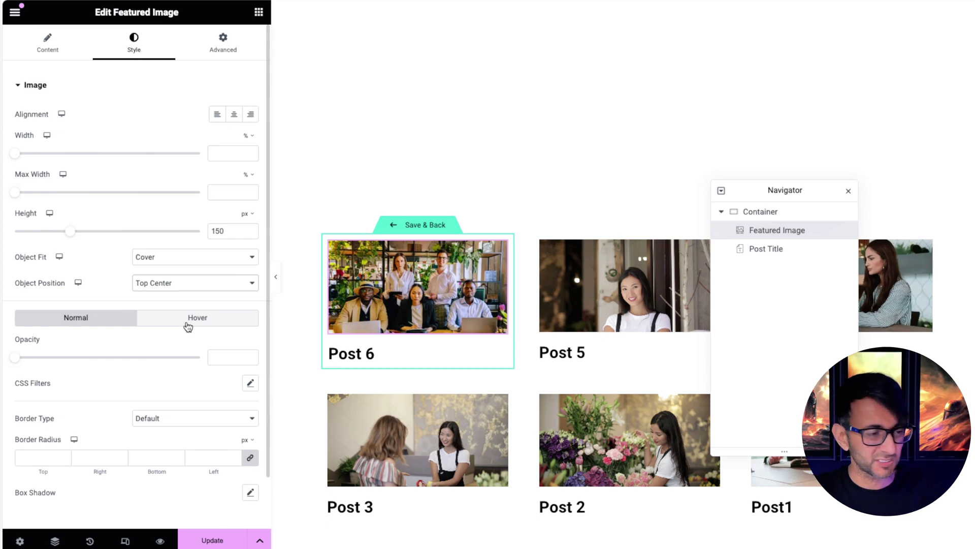
click(434, 231)
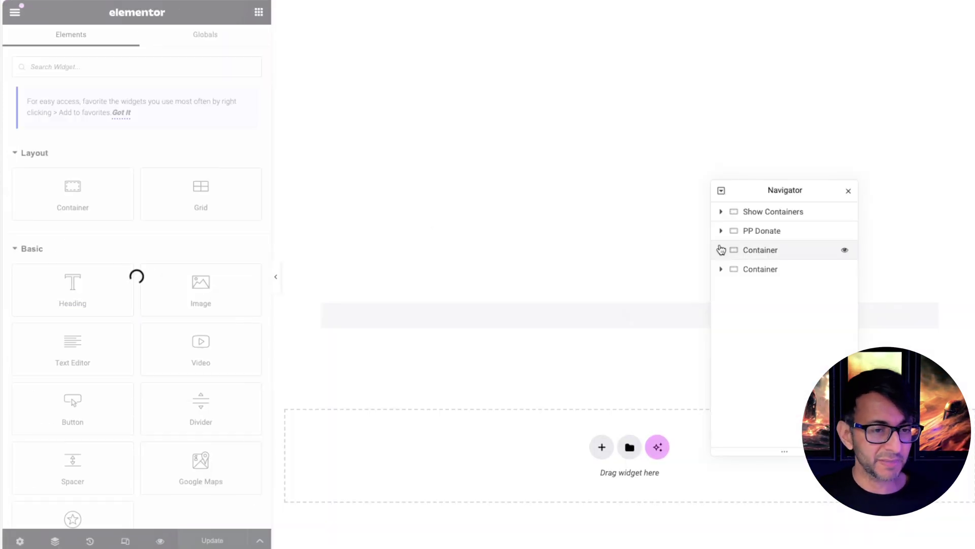
Expand the Custom CSS section on the Loop Grid's Advanced tab.
drag(790, 191, 529, 392)
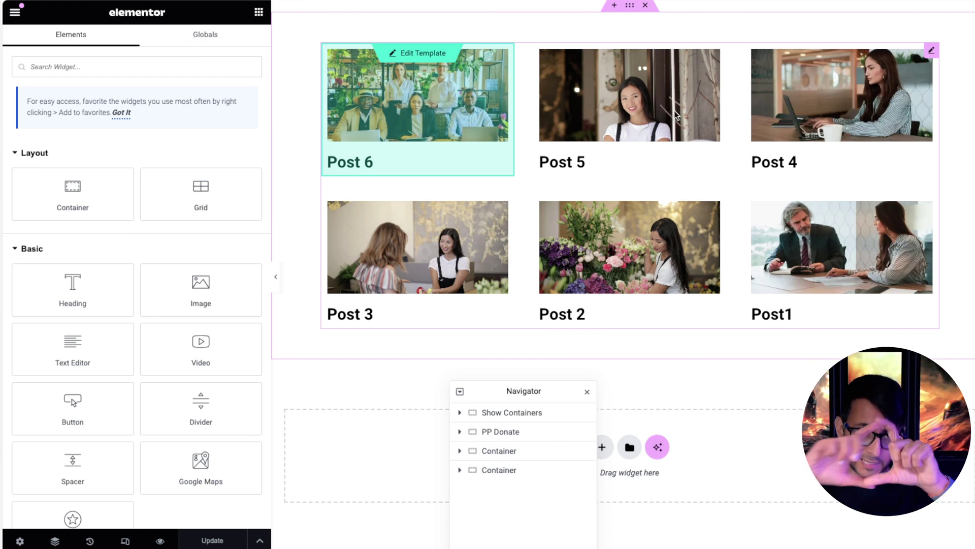
click(932, 50)
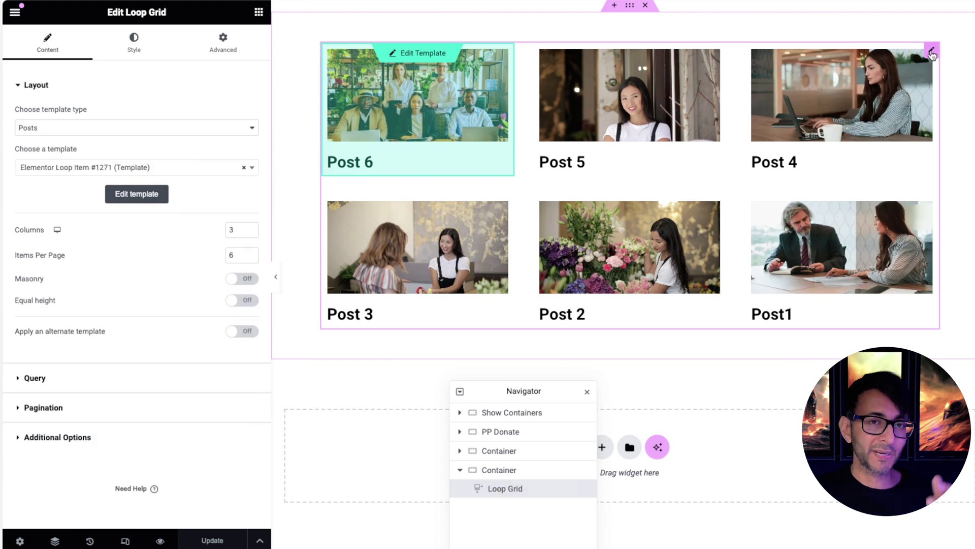
click(223, 41)
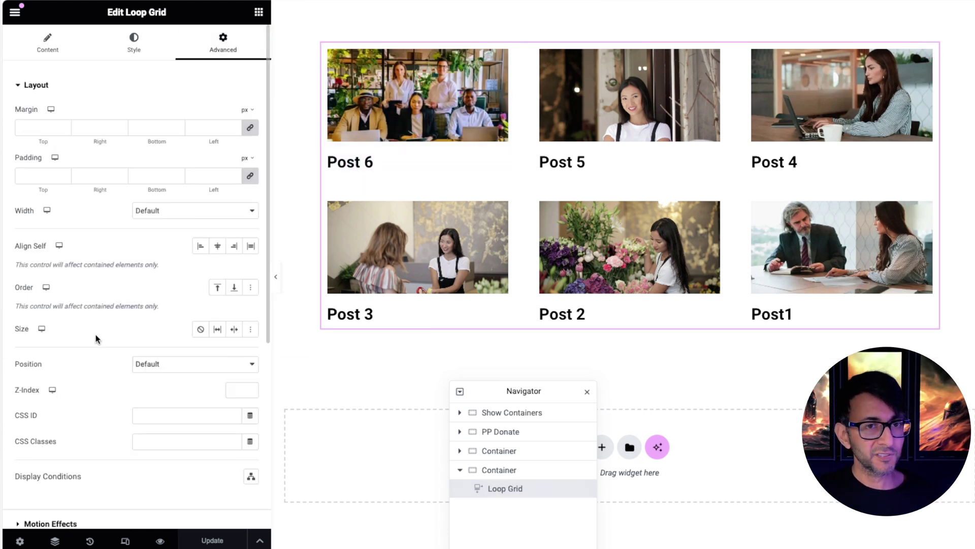
scroll(93, 433, down, 5)
click(96, 437)
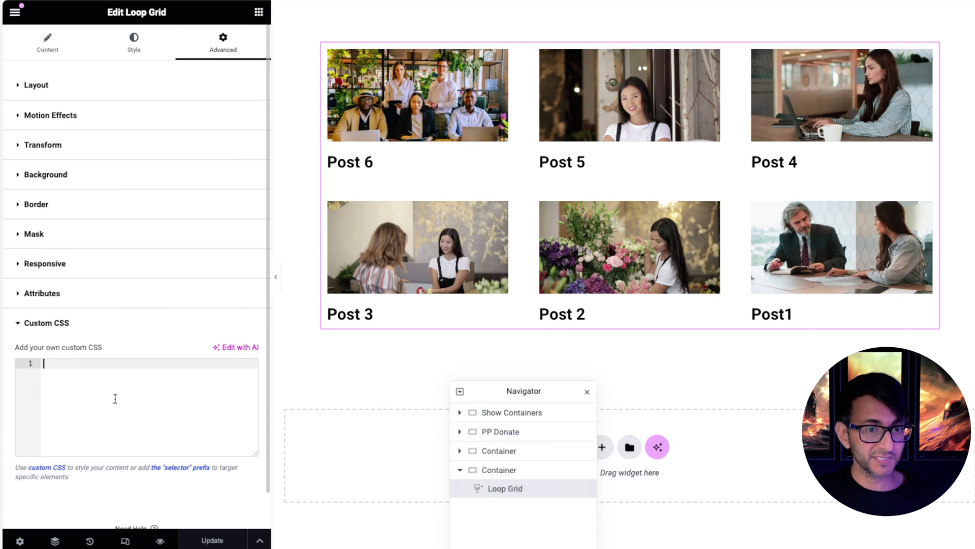
Paste the grid-column span CSS and walk through its span 1 and 4n-2 selector lines.
text(selector .e-loop-item {   grid-column: span 1; }  selector .e-loop-item:nth-of-type(4n-2), selector .e-loop-item:nth-of-type(4n-1) {   grid-column: span 2; })
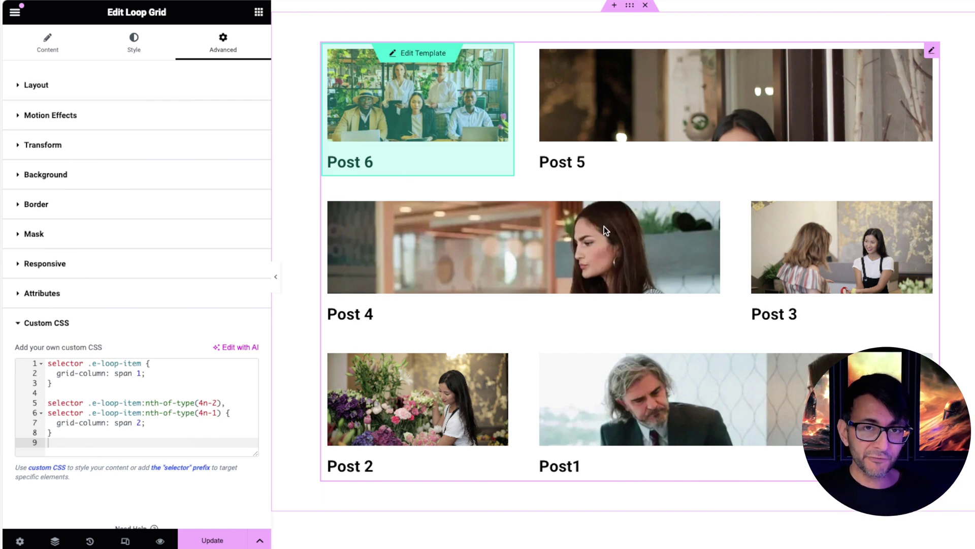
scroll(857, 253, down, 1)
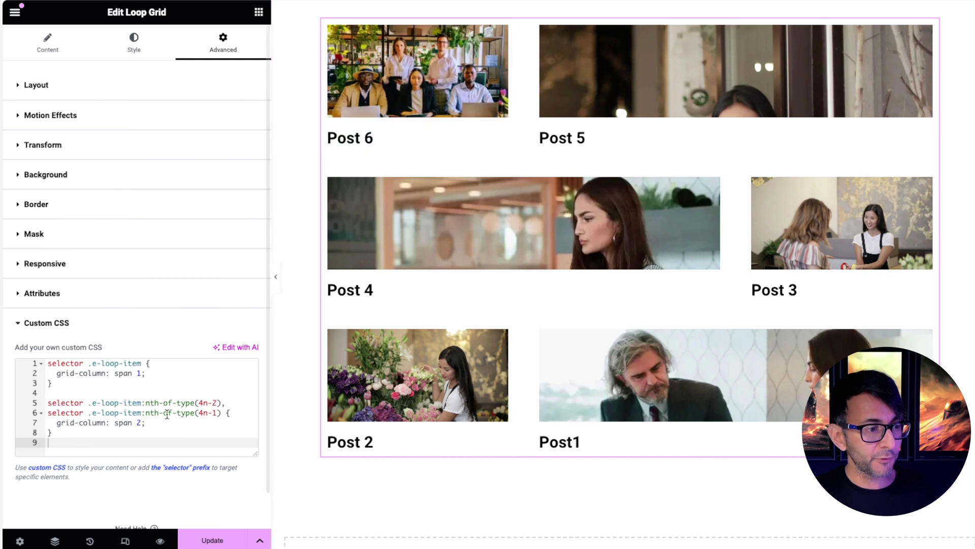
click(200, 402)
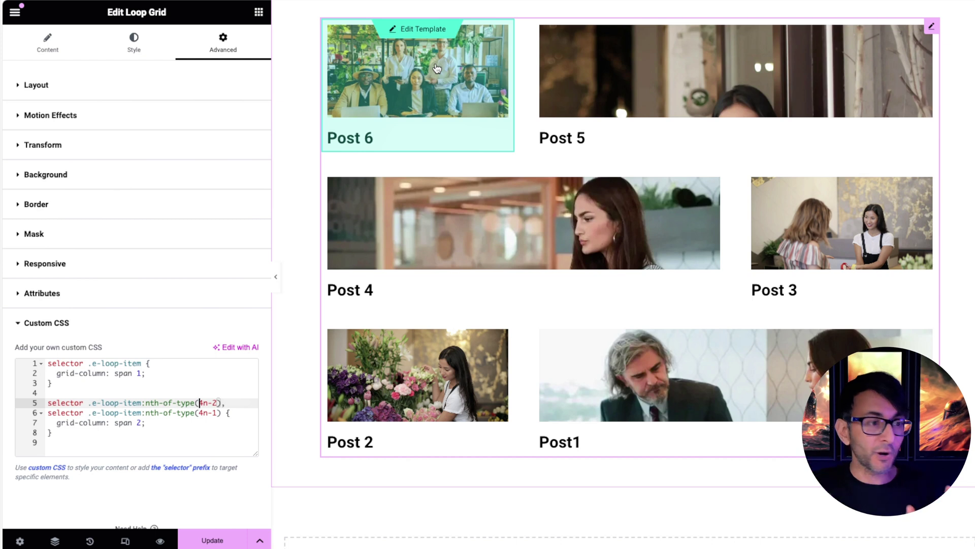
click(149, 363)
click(146, 391)
click(154, 376)
drag(154, 376, 47, 365)
click(154, 373)
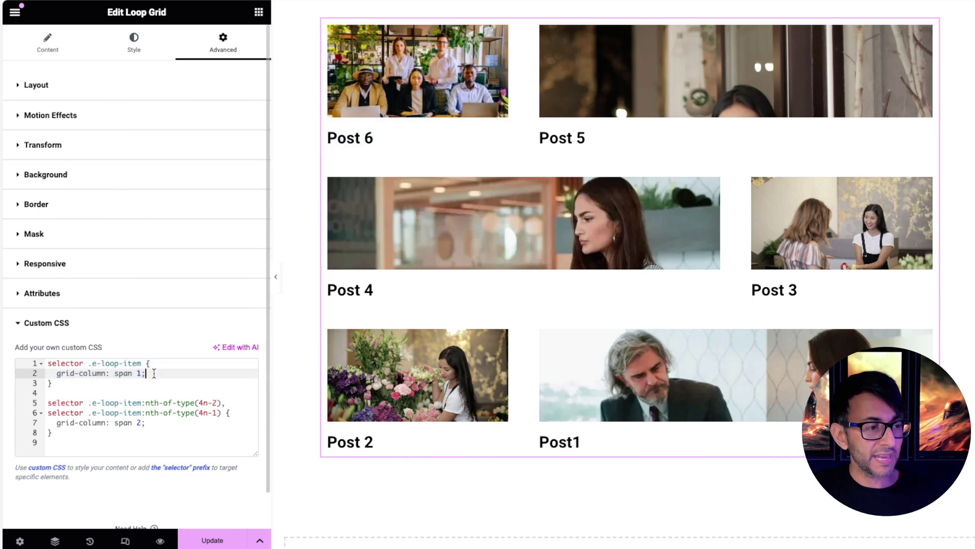
click(204, 403)
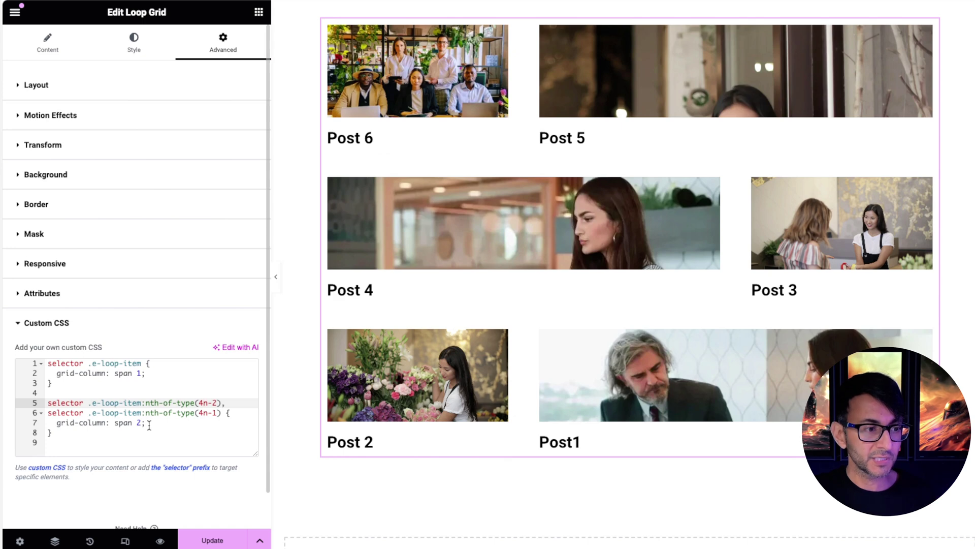
Change the second Custom CSS selector to nth-of-type(4n-1).
click(210, 409)
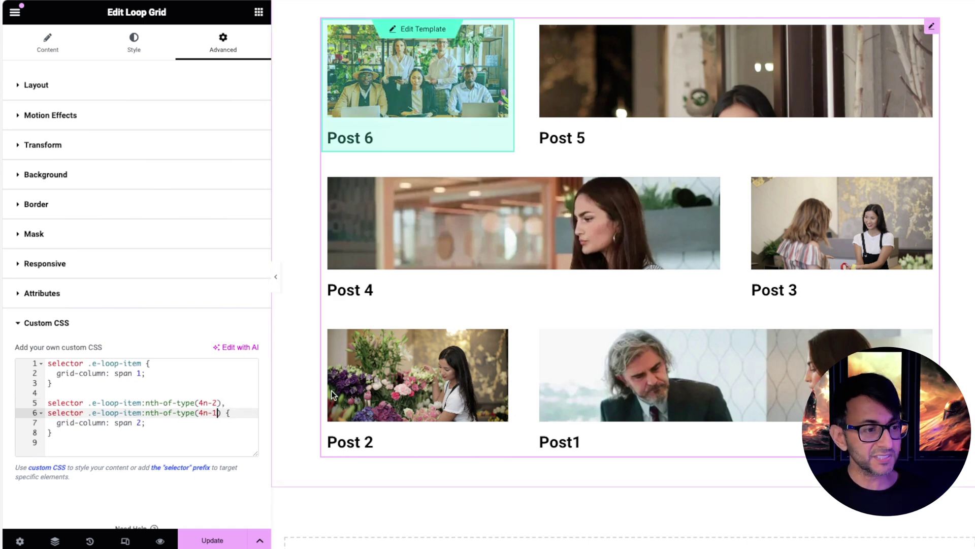
key(BackSpace)
key(BackSpace)
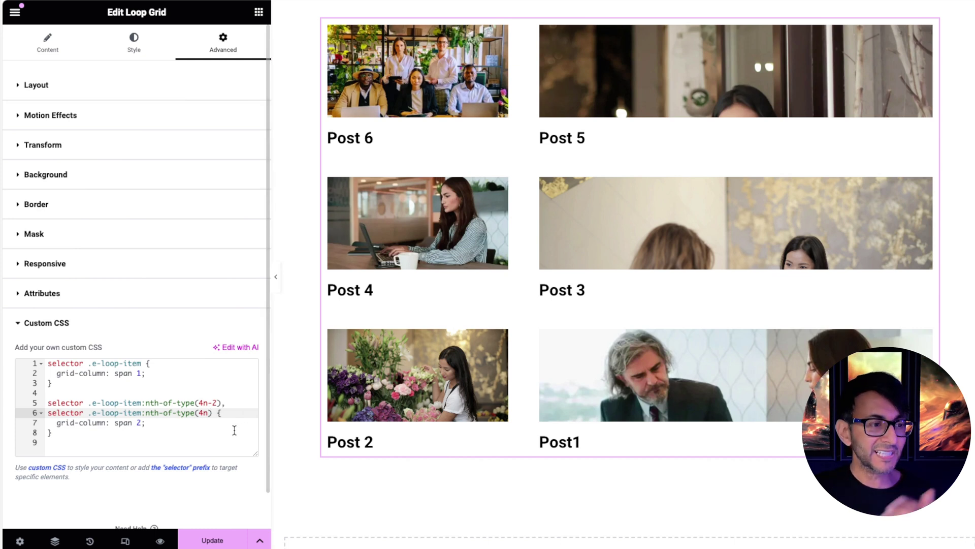
text(-1)
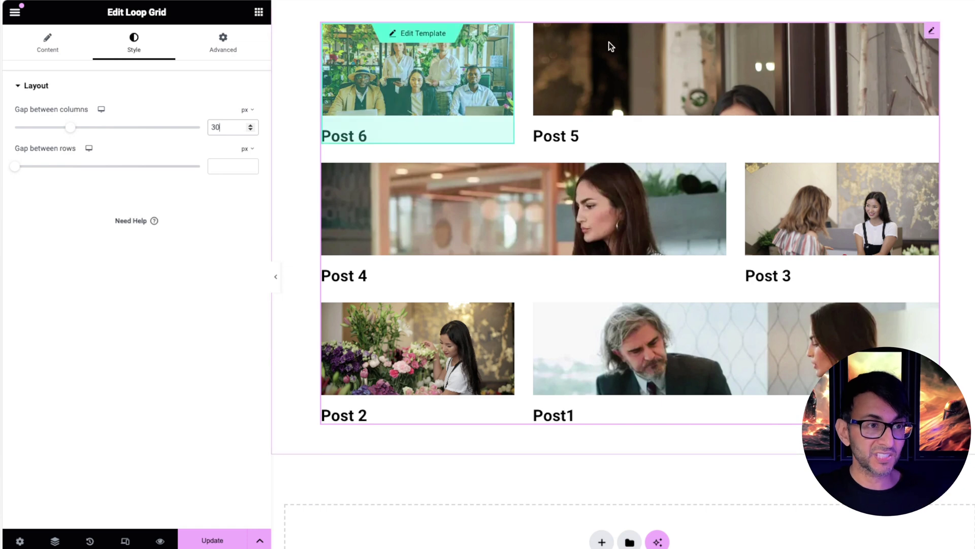
Add an empty child container inside the grid's section and duplicate it.
scroll(668, 77, up, 1)
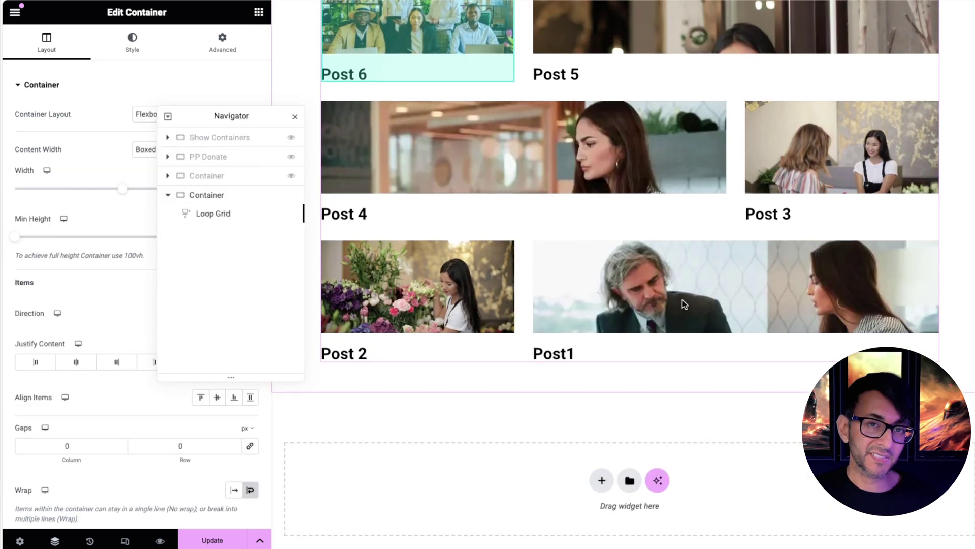
scroll(682, 300, up, 3)
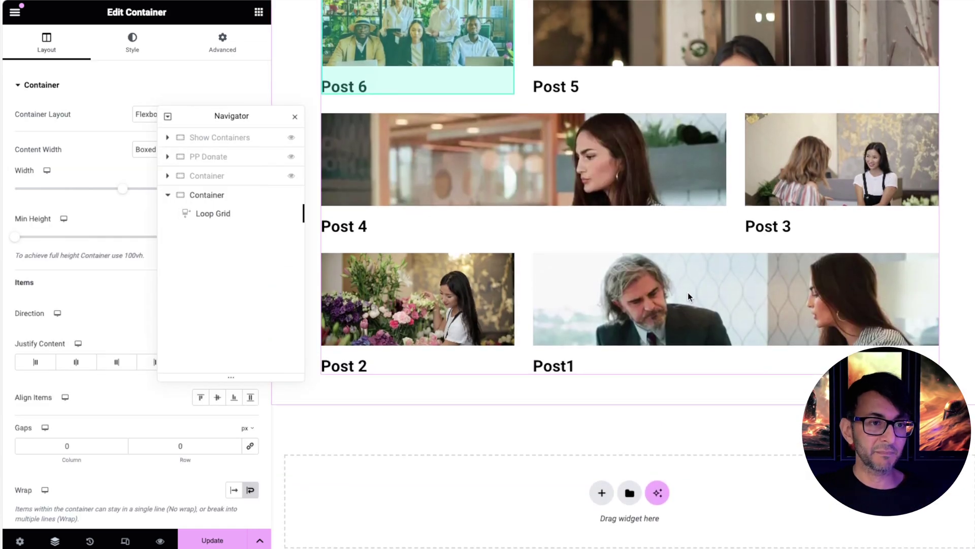
click(243, 196)
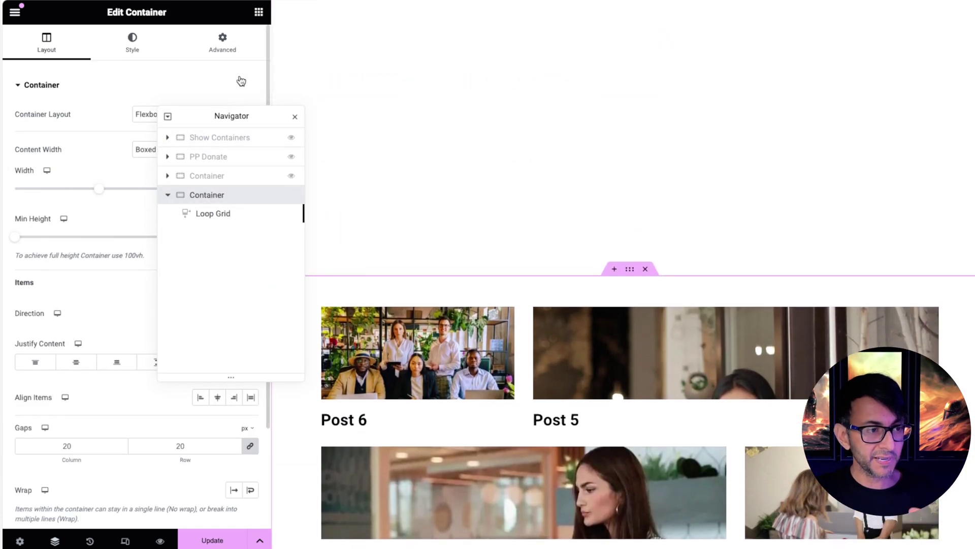
click(259, 12)
click(81, 195)
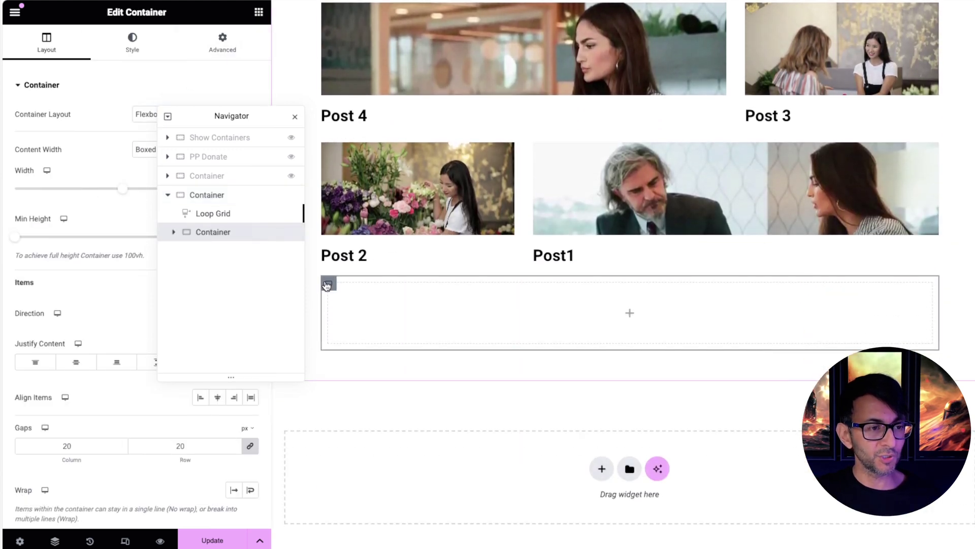
right_click(326, 283)
click(357, 252)
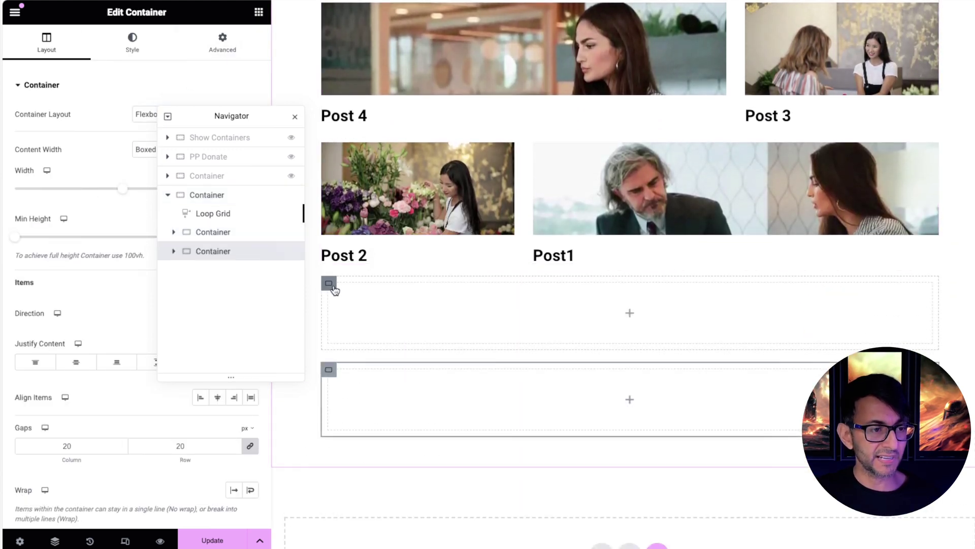
Move the Loop Grid into the second container using the Navigator.
click(246, 50)
click(295, 116)
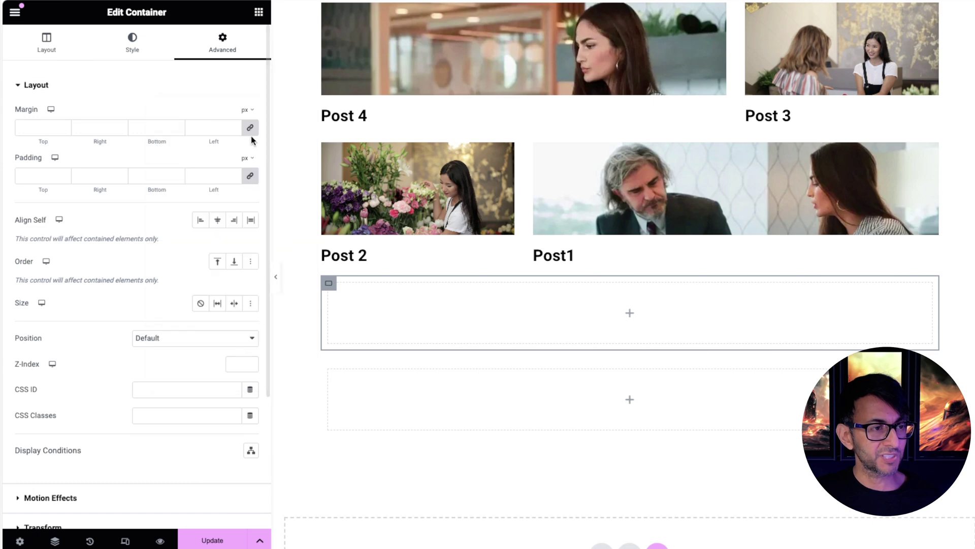
key(ctrl+i)
click(147, 189)
drag(148, 191, 159, 254)
click(148, 193)
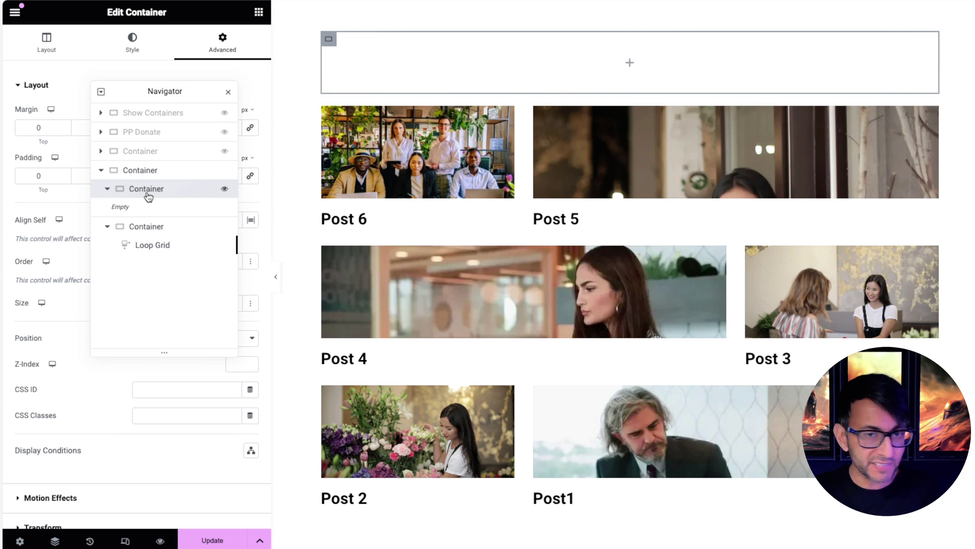
Set the outer section's Direction to Row so the two containers sit side by side.
click(140, 169)
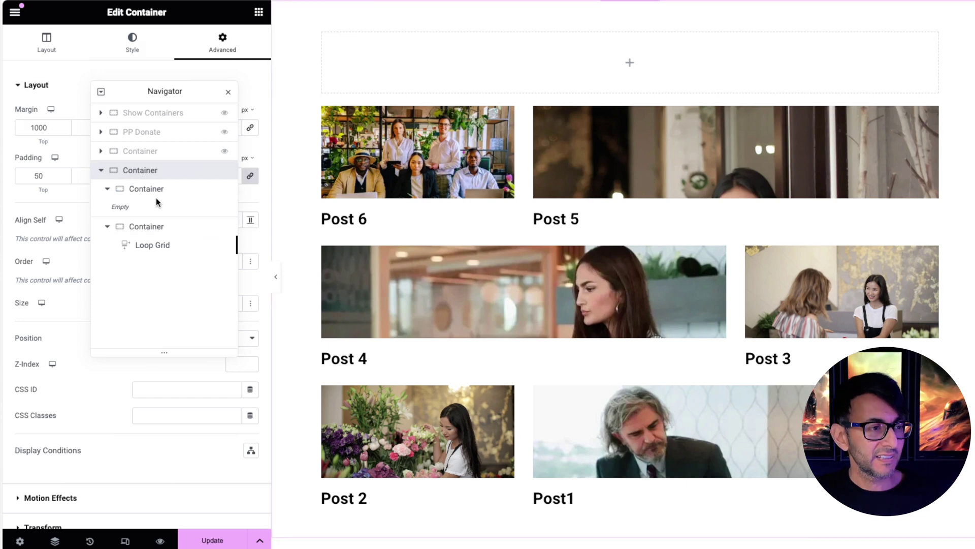
click(46, 44)
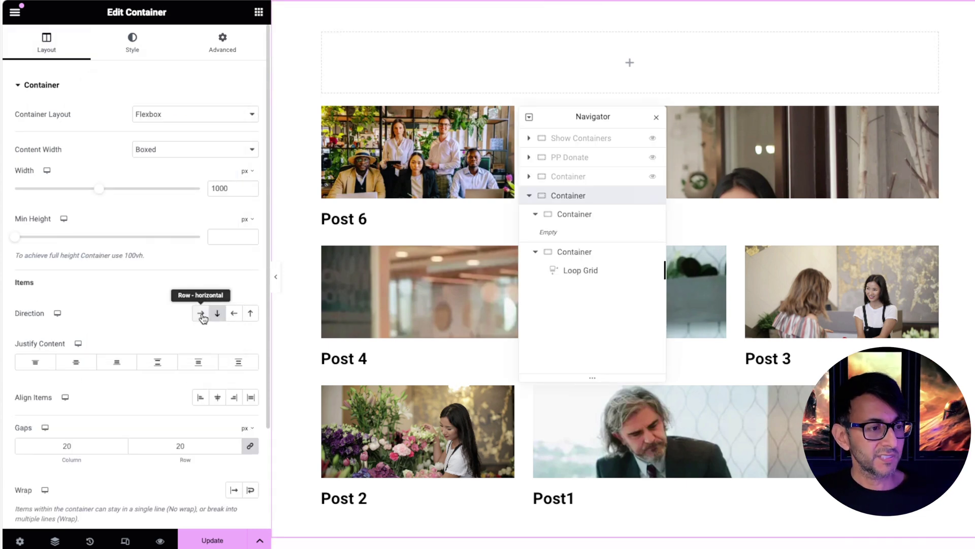
click(202, 314)
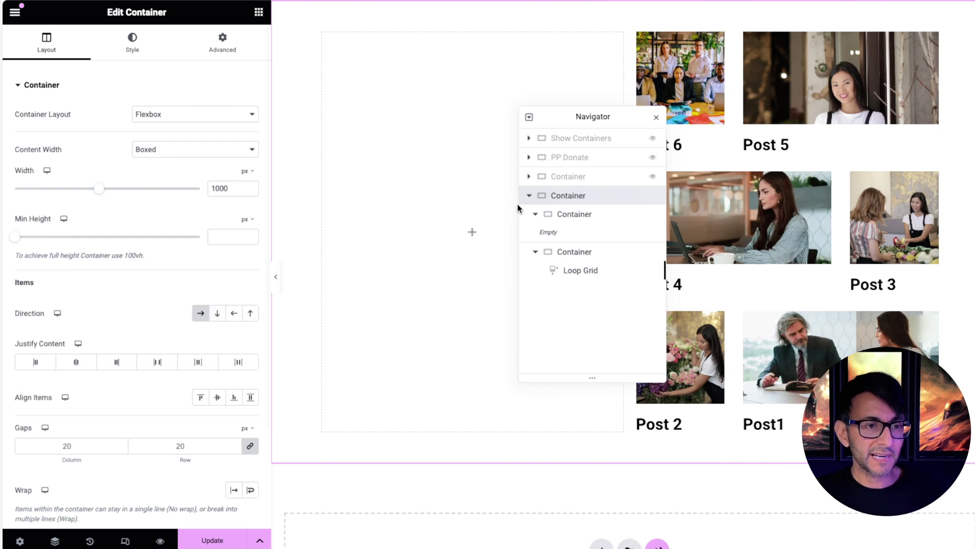
drag(608, 124, 804, 165)
click(386, 85)
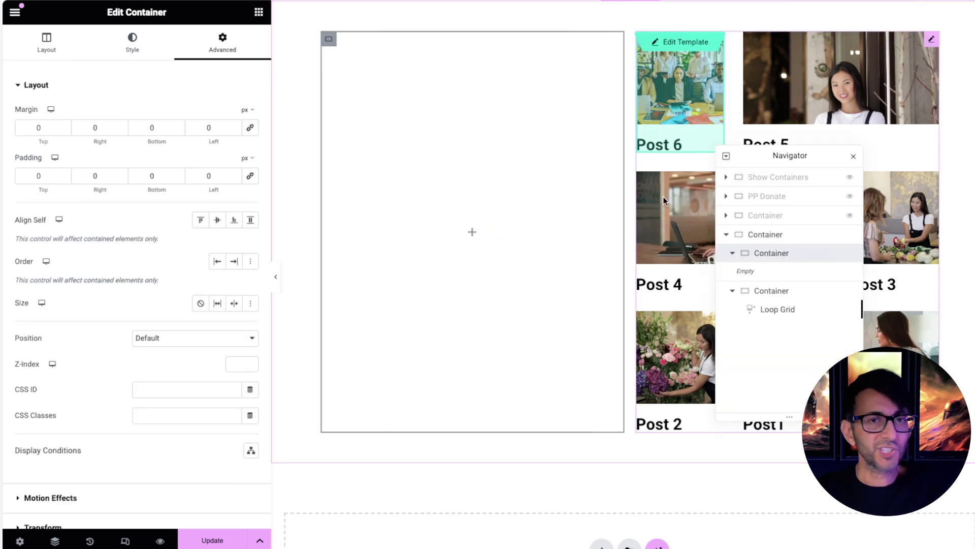
Drag a second Loop Grid into the left container and create a new loop item template for it.
click(258, 14)
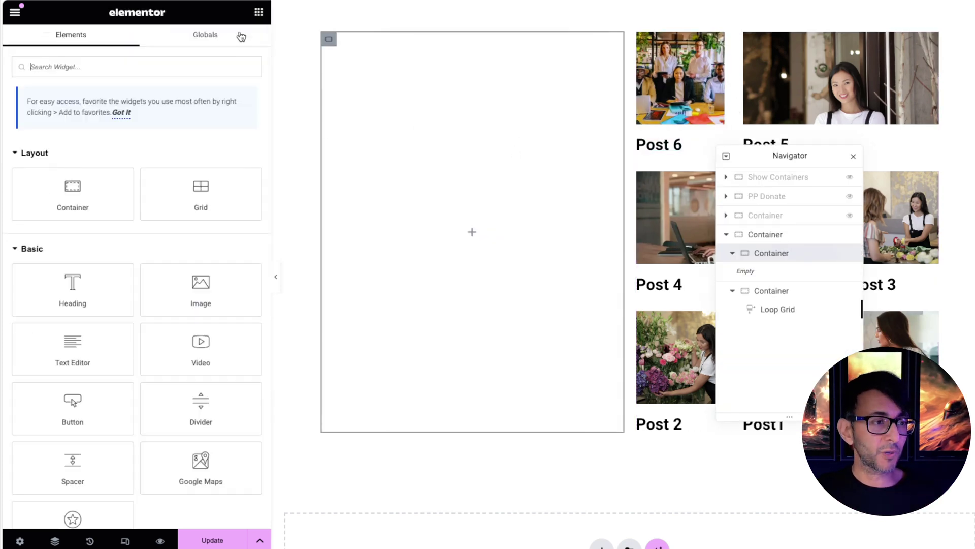
text(loop)
drag(73, 194, 542, 195)
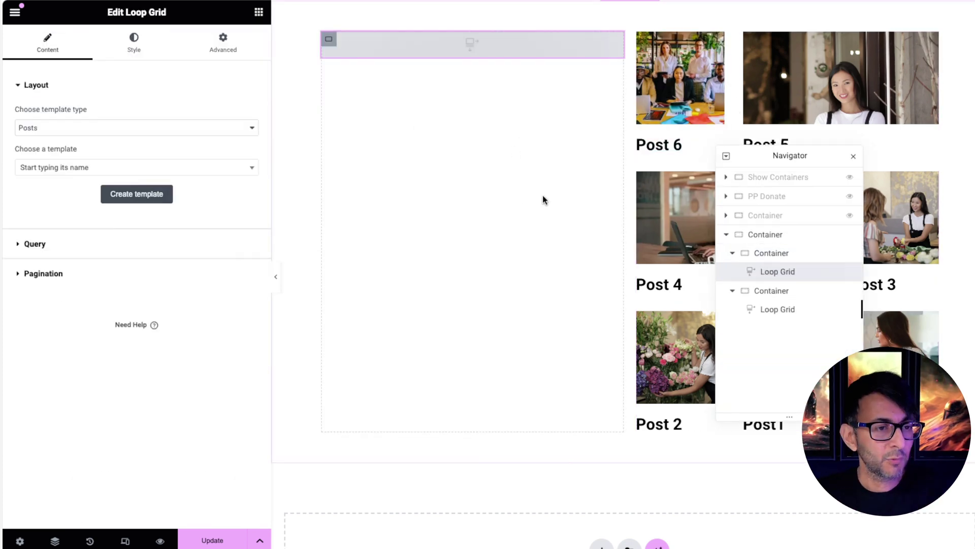
click(355, 264)
click(598, 310)
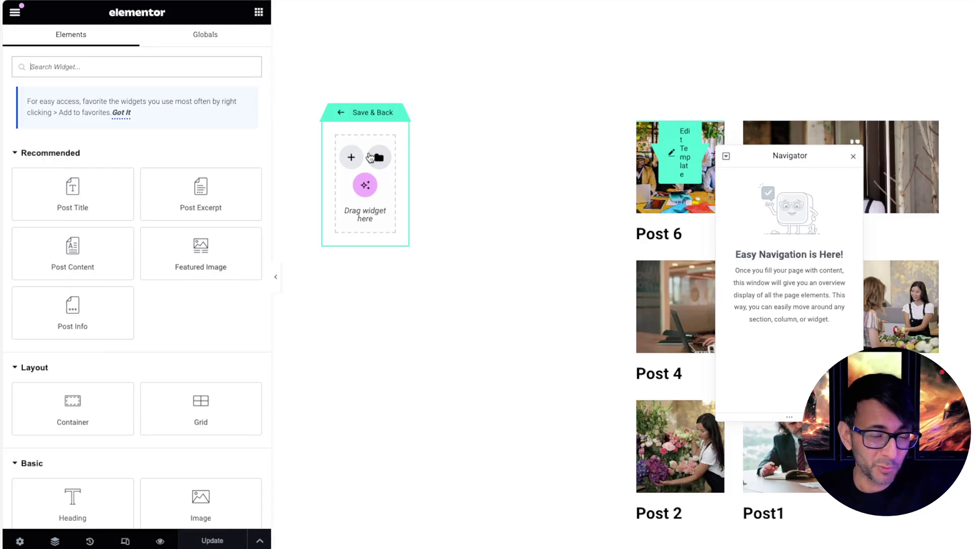
Add a single-column flexbox container with a Post Title widget to the new template.
click(351, 157)
click(346, 225)
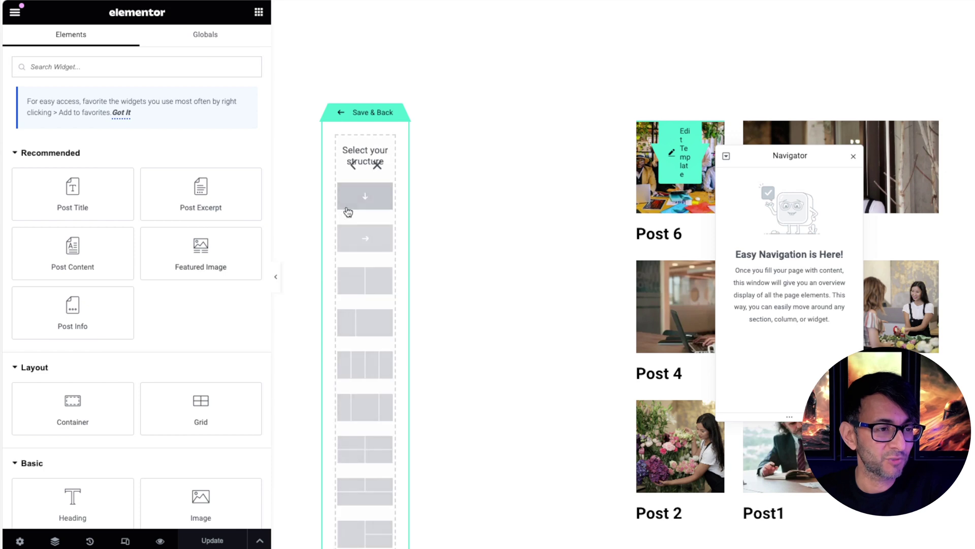
click(366, 196)
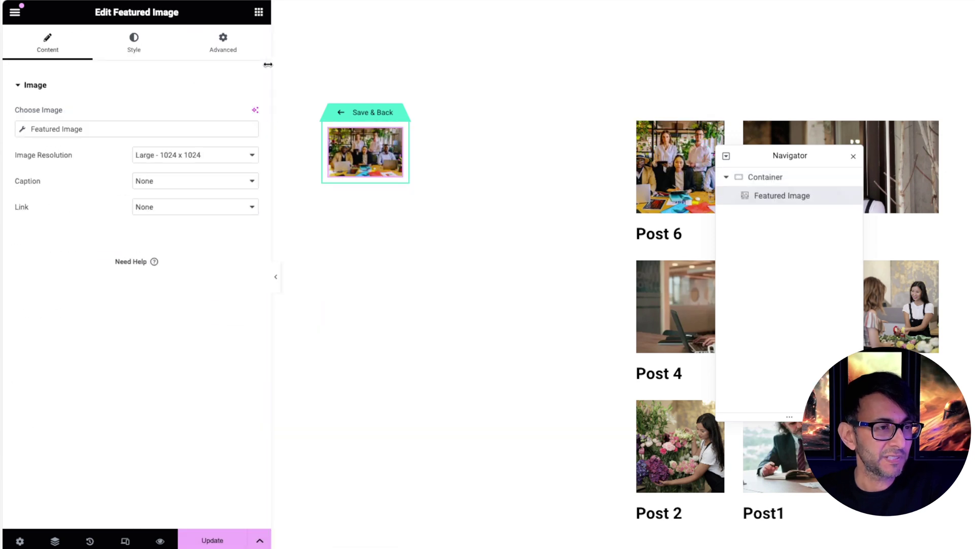
click(259, 12)
drag(59, 203, 365, 198)
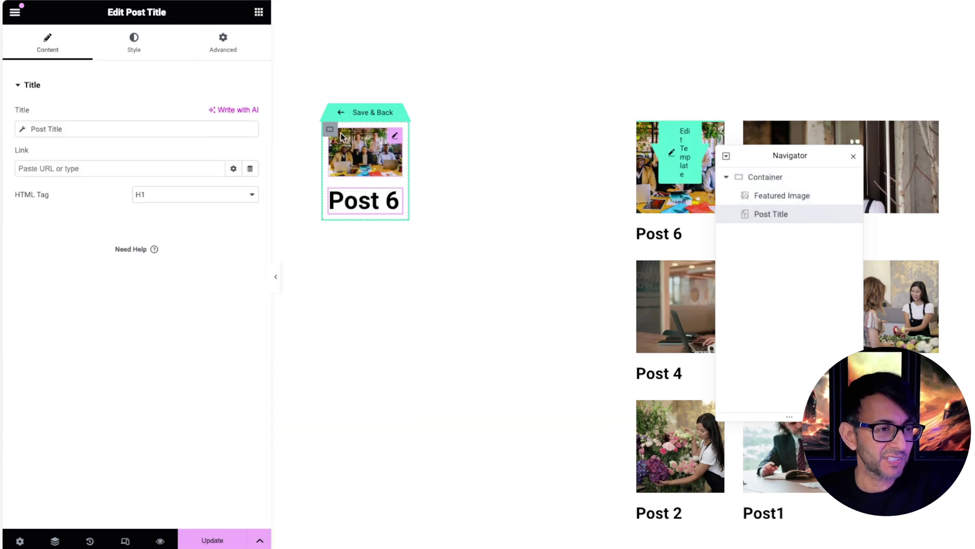
click(329, 128)
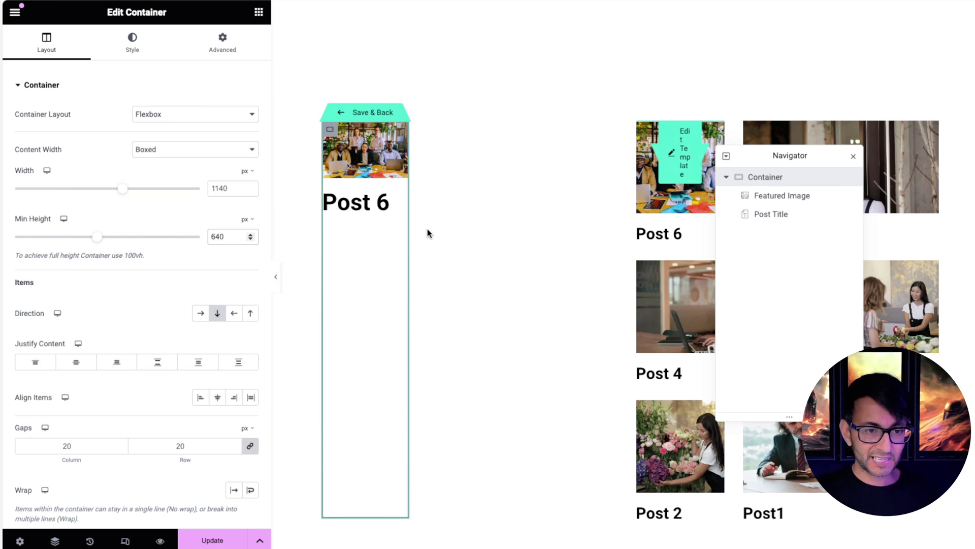
Make the featured image 600 px tall, Cover fit and 100% wide, then save the template.
scroll(615, 211, down, 1)
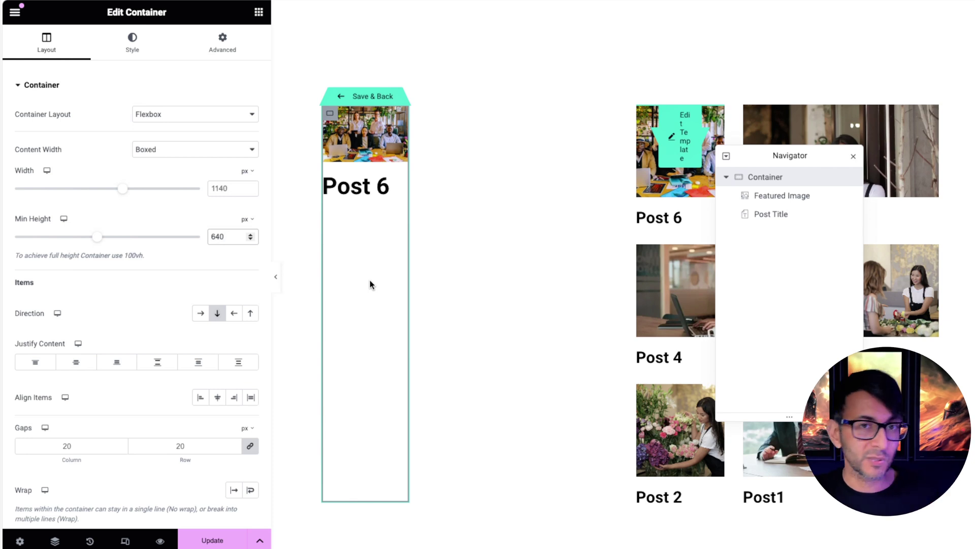
click(366, 133)
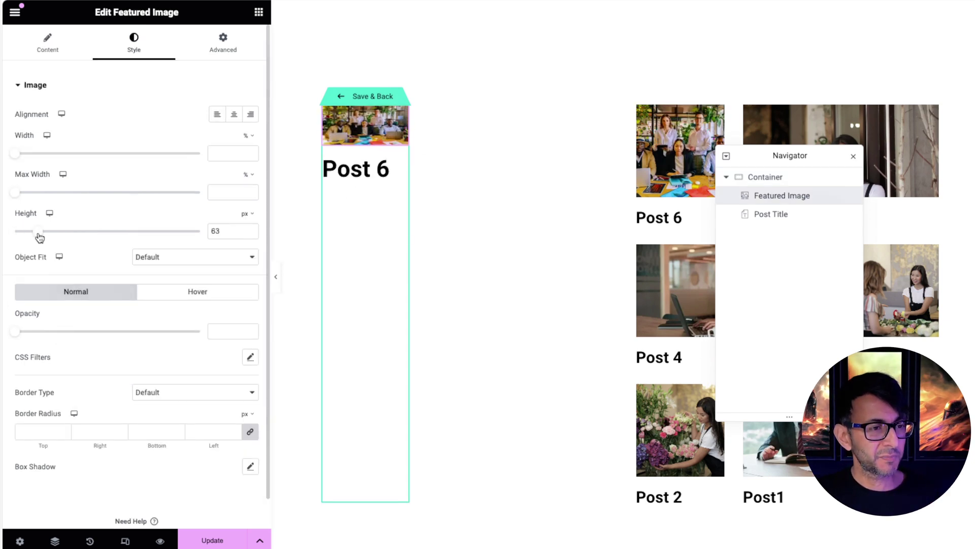
drag(40, 238, 203, 258)
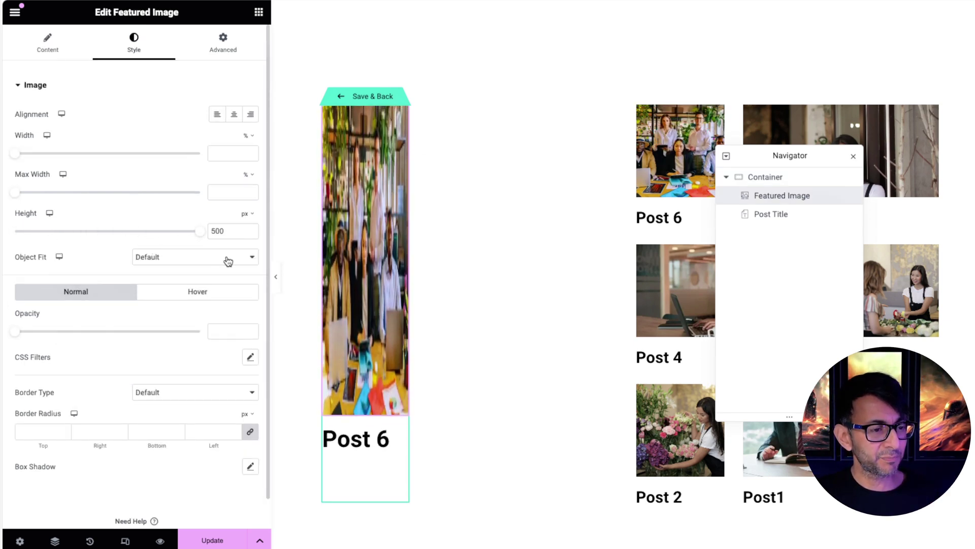
click(228, 258)
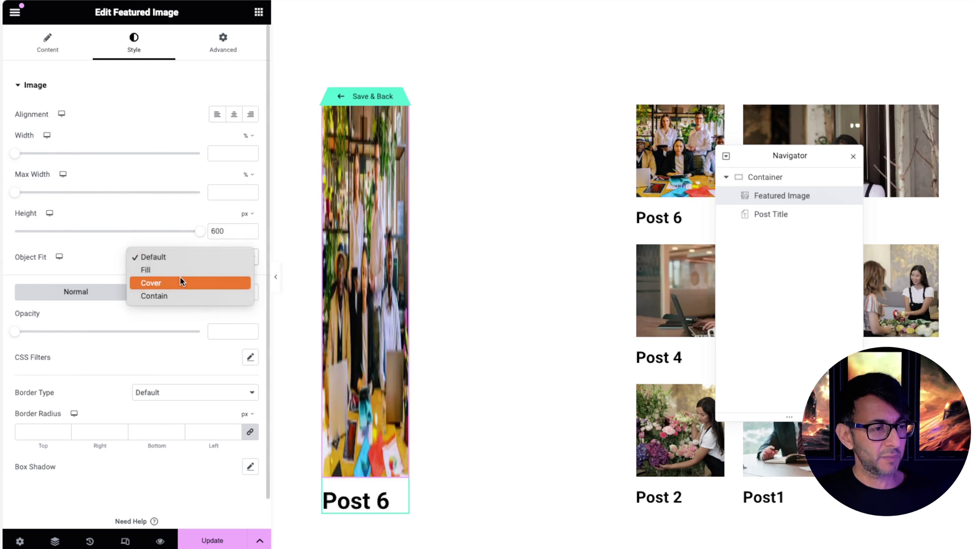
click(180, 278)
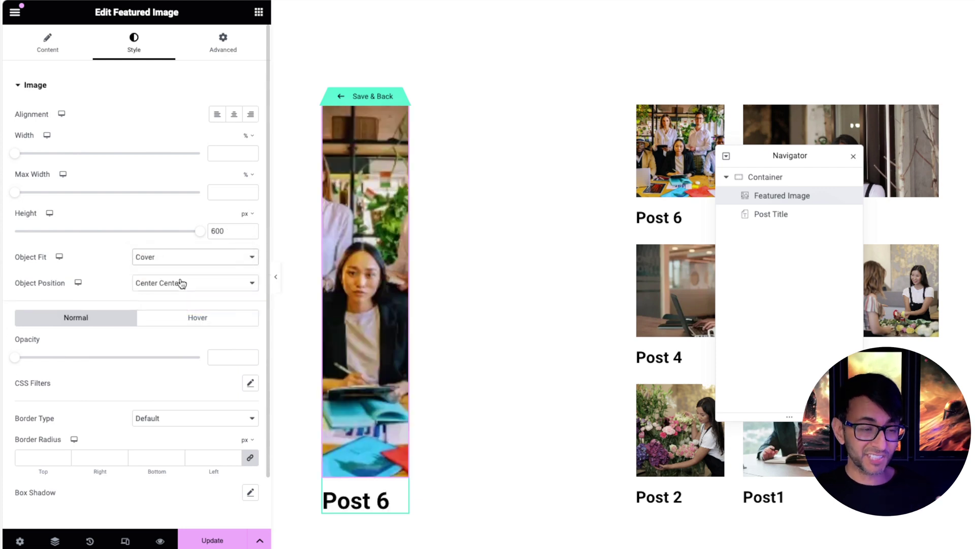
click(232, 153)
text(100)
key(Tab)
text(100)
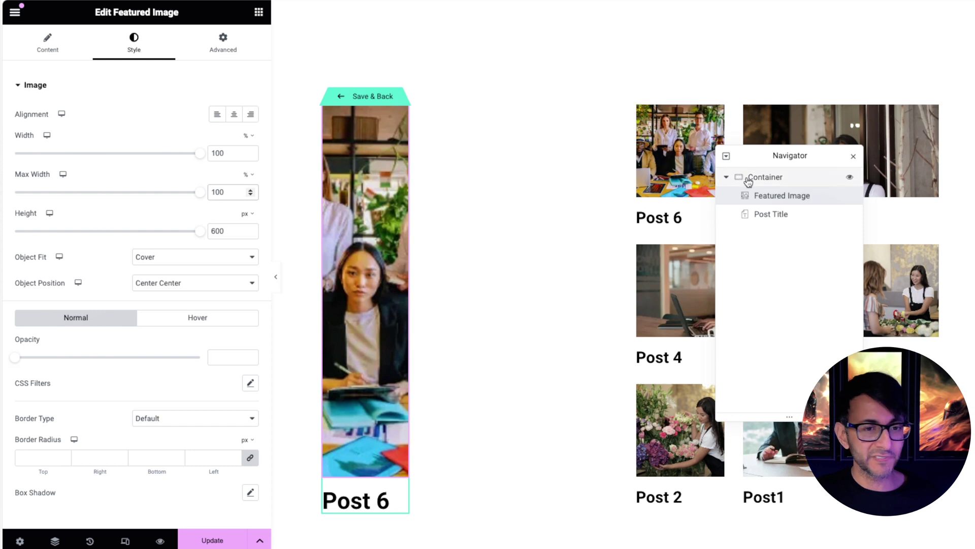
click(378, 98)
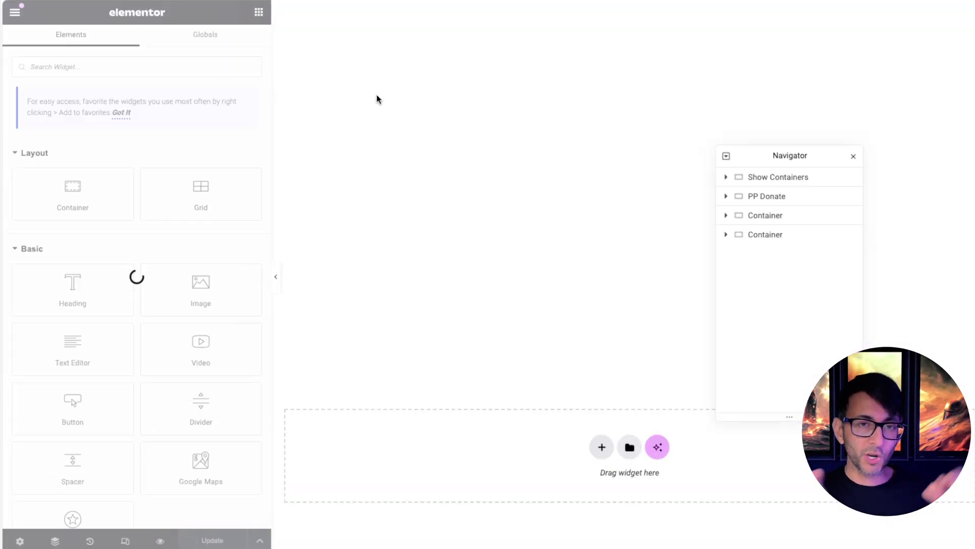
Set the new Loop Grid to 1 column and 1 item per page.
scroll(540, 266, down, 5)
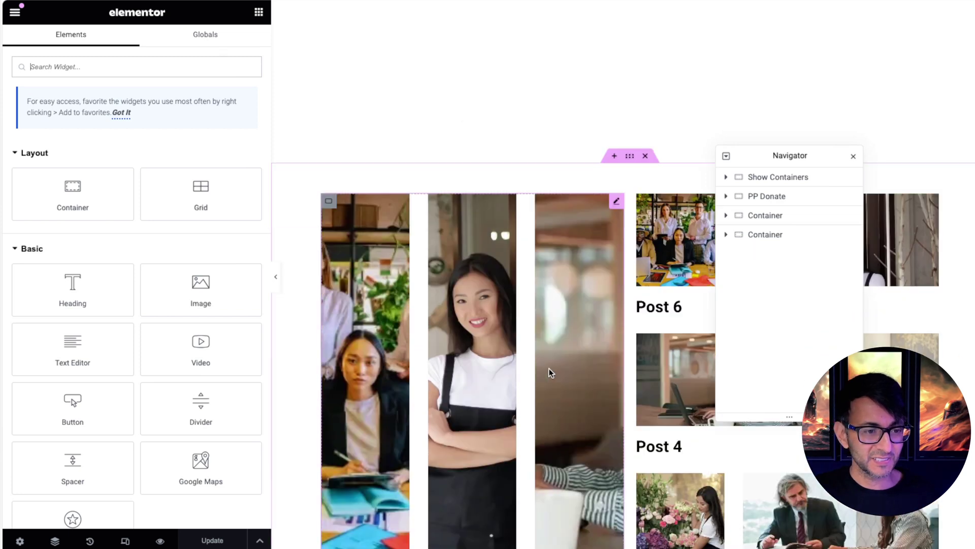
scroll(685, 238, down, 1)
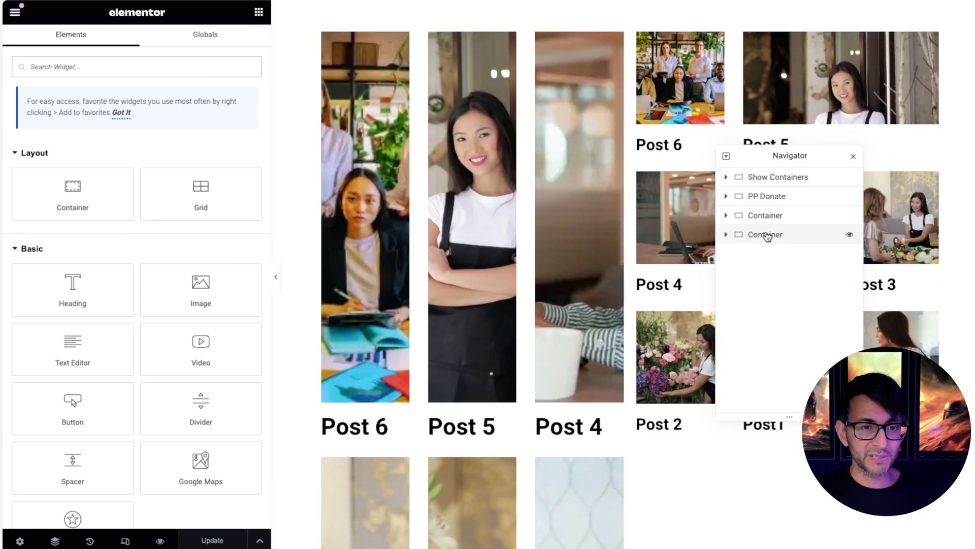
click(559, 254)
double_click(243, 229)
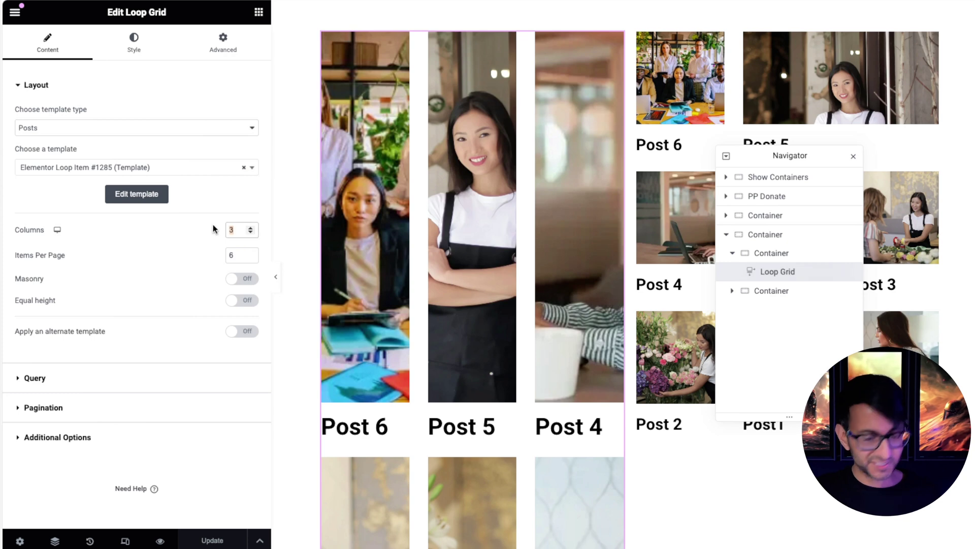
text(1)
key(Tab)
text(1)
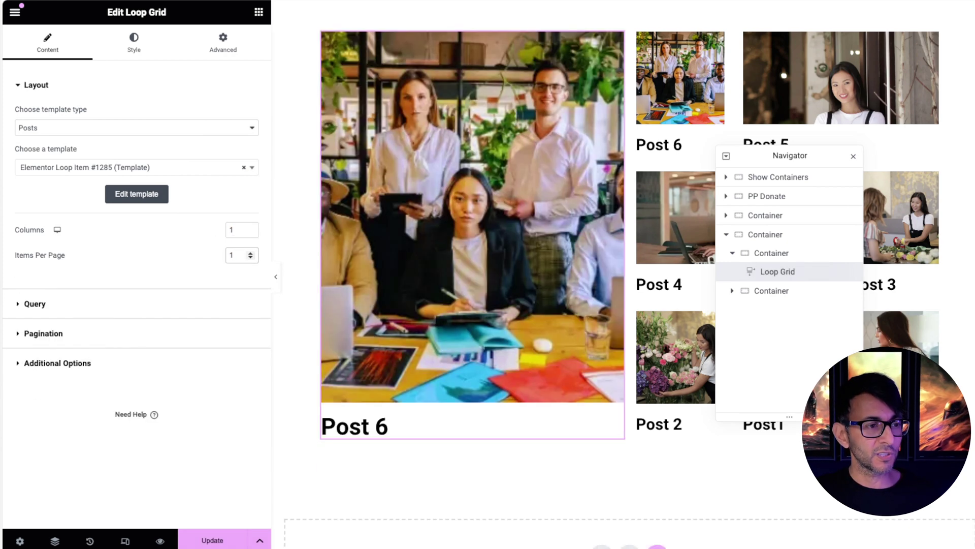
drag(821, 157, 751, 227)
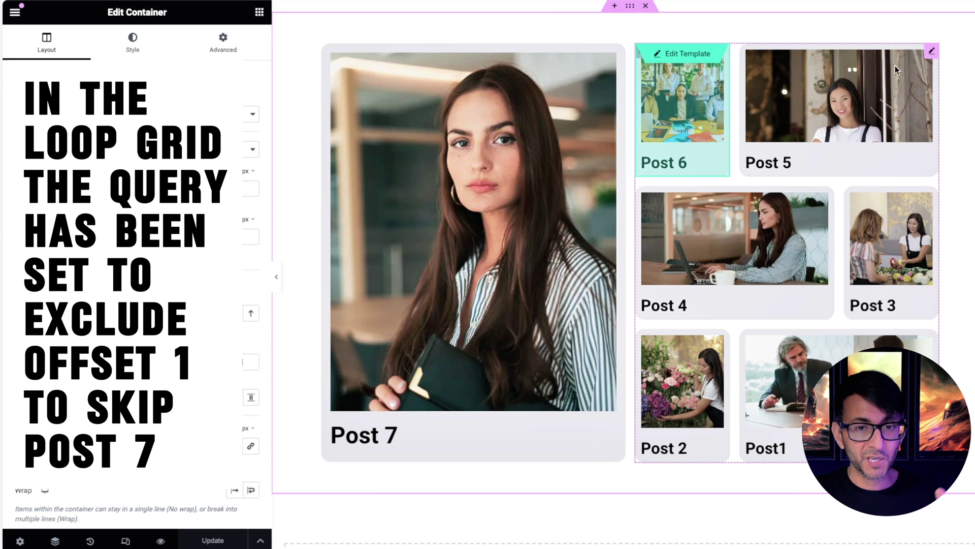
Make the Post 7 container Full Width and narrow it to 40%.
click(932, 51)
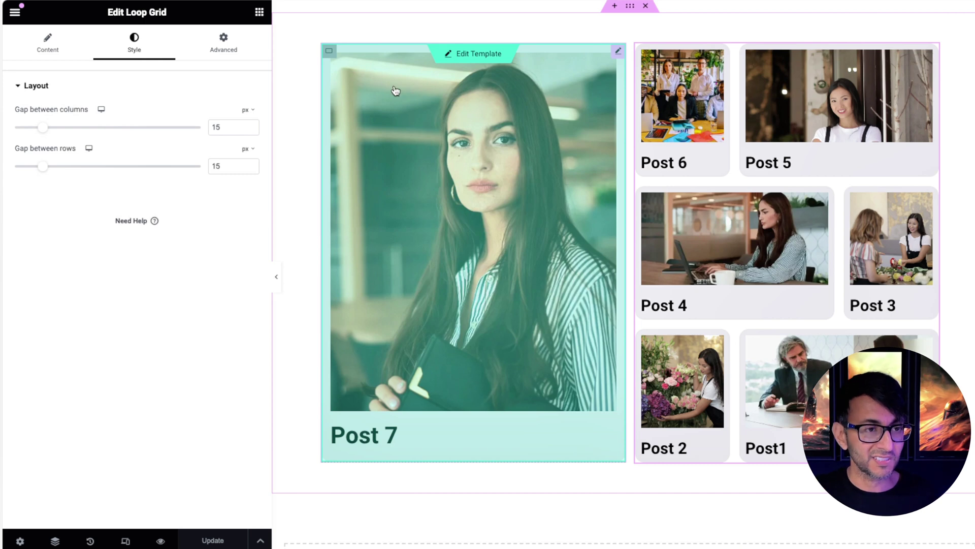
click(329, 50)
click(188, 148)
click(182, 161)
drag(200, 189, 89, 193)
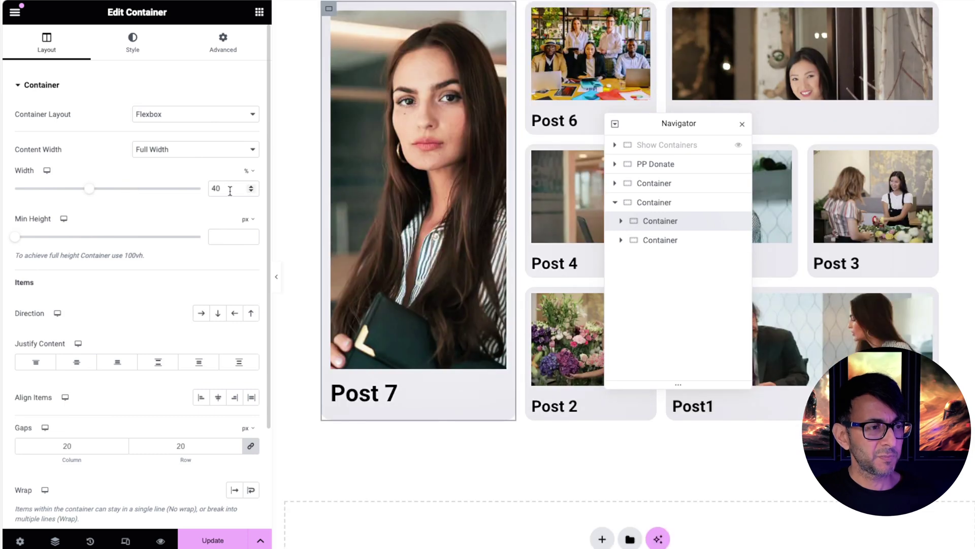
Set the post grid container's width to 60% and preview the layout.
click(653, 243)
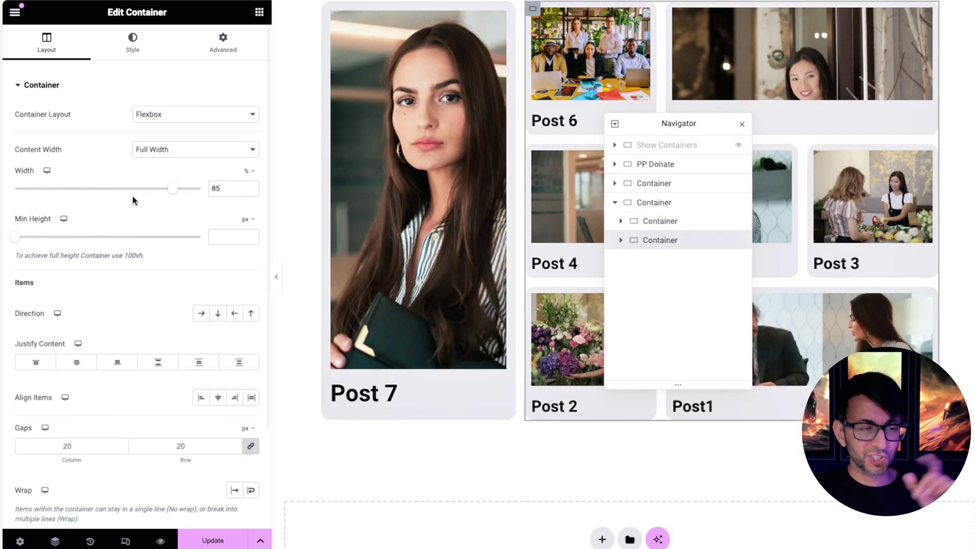
double_click(216, 188)
text(60)
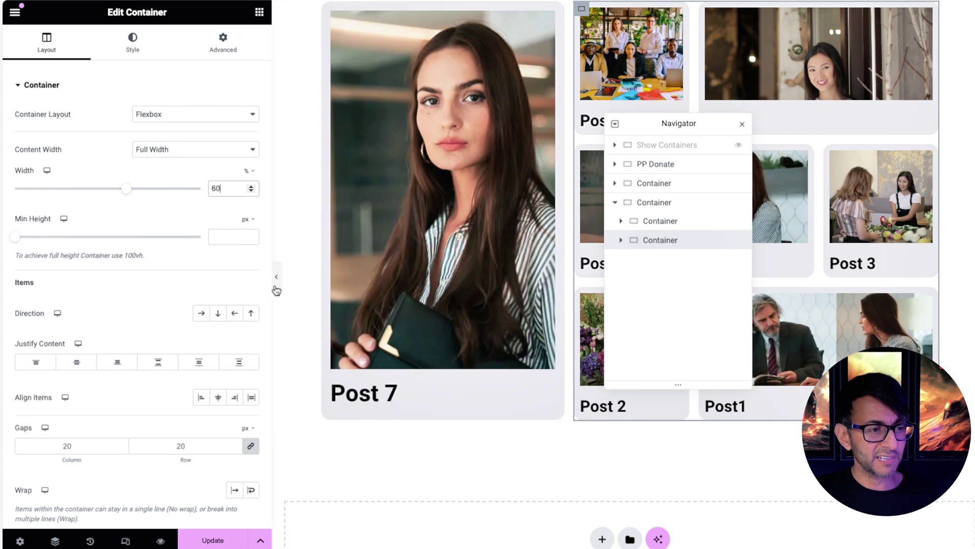
click(276, 276)
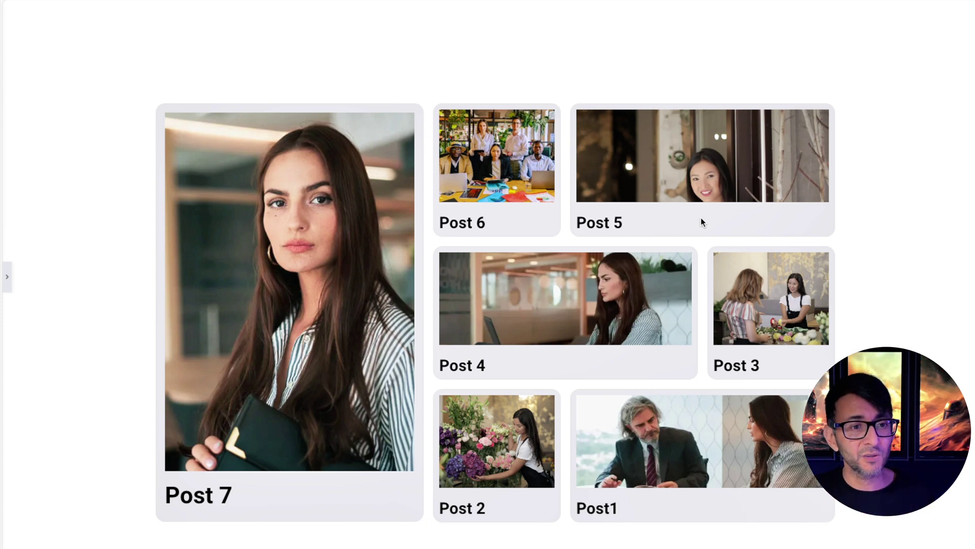
click(7, 281)
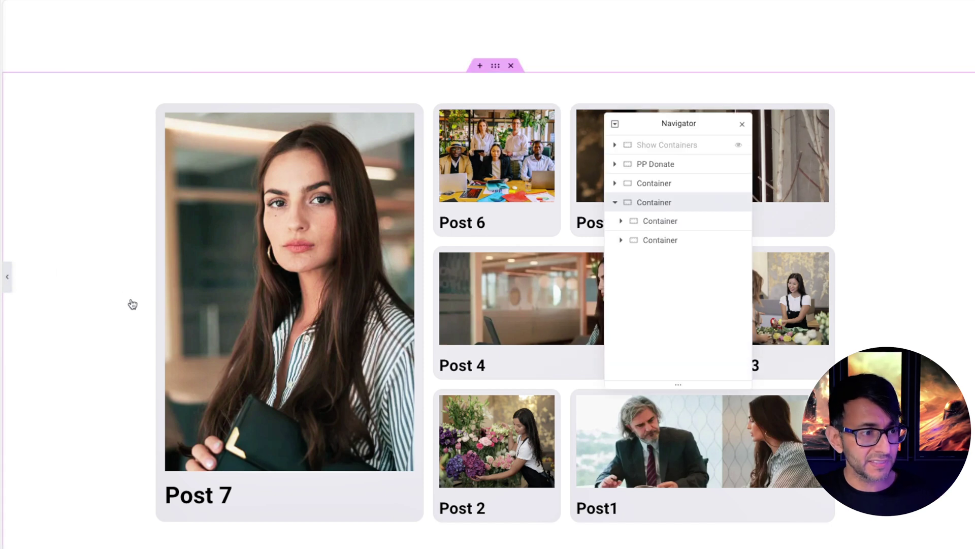
click(180, 363)
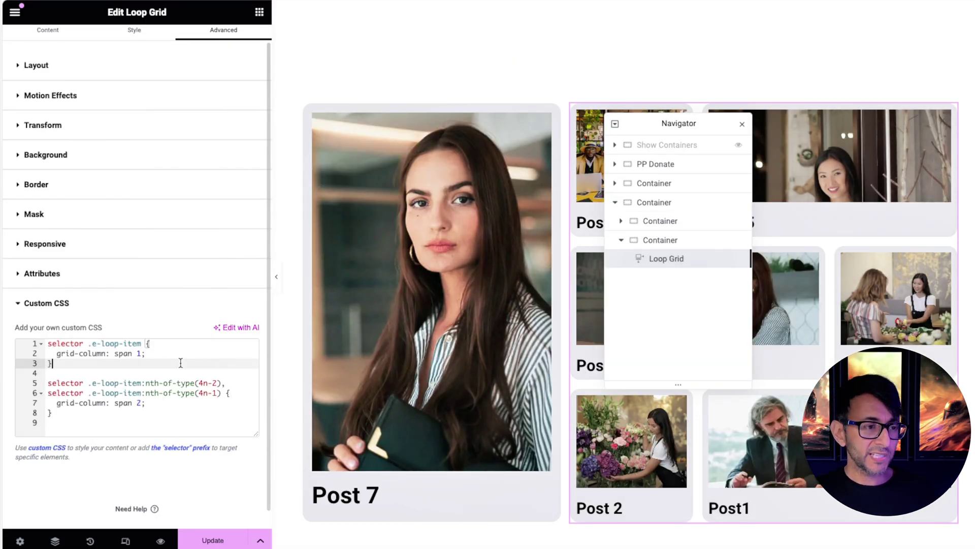
click(48, 343)
key(Return)
key(Return)
click(59, 343)
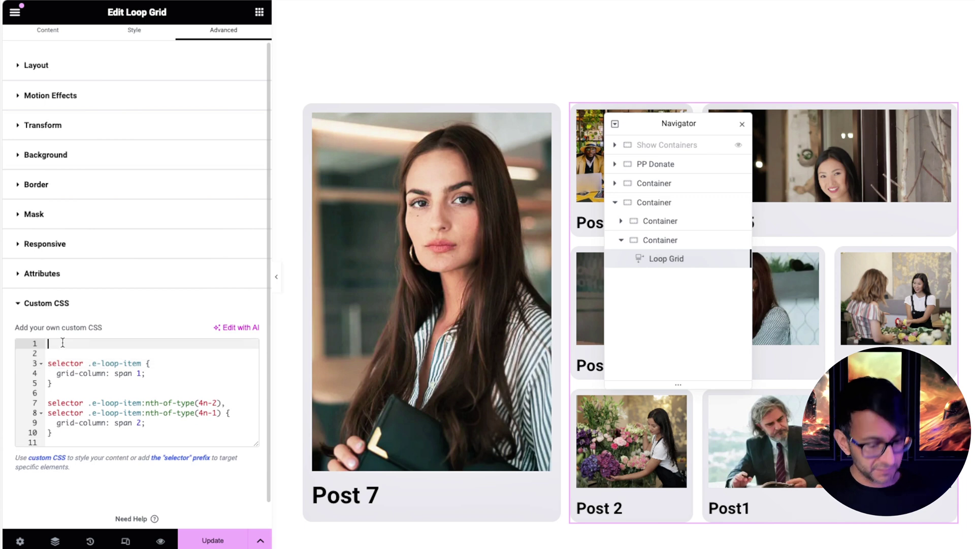
text(@media only screen and (min-width: 768px) {)
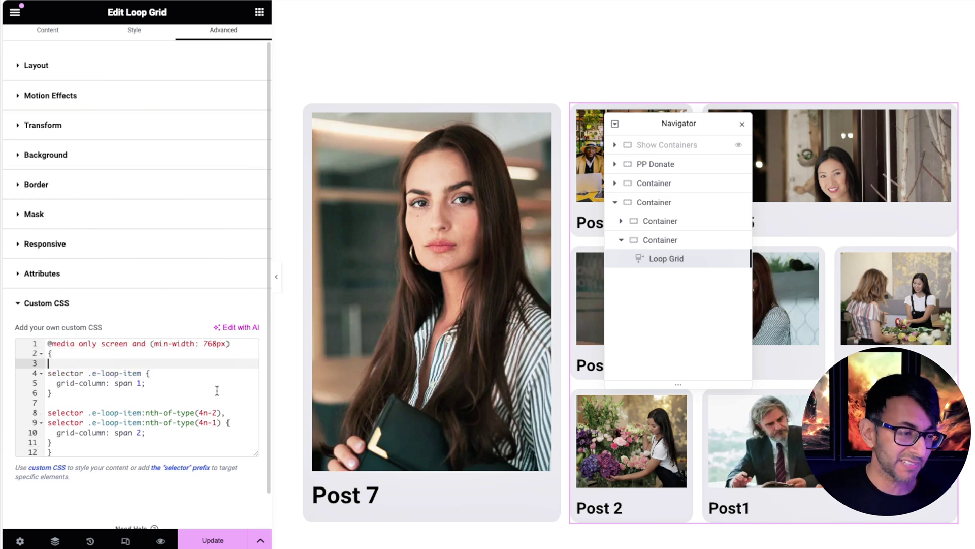
Verify the media query's opening and closing braces enclose the span rules, then close the Navigator.
click(85, 358)
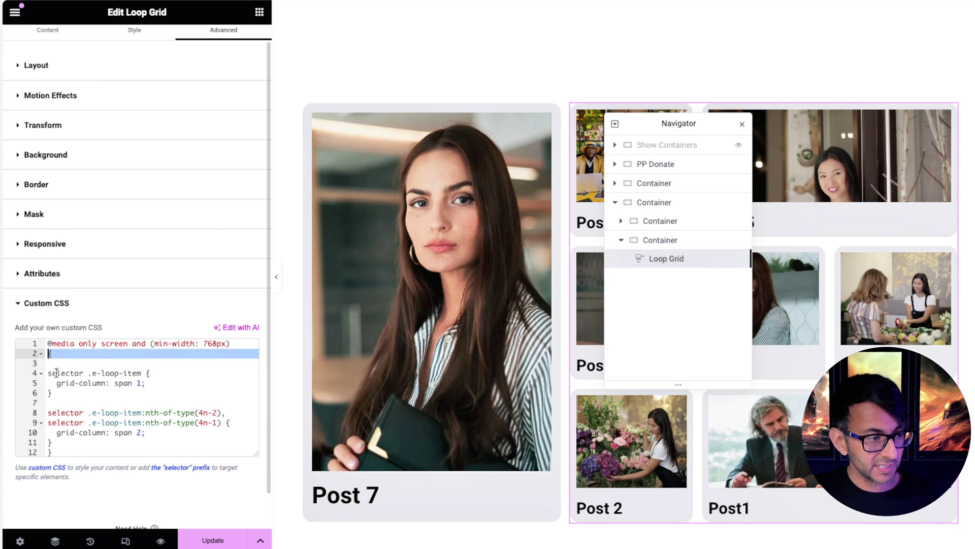
click(71, 455)
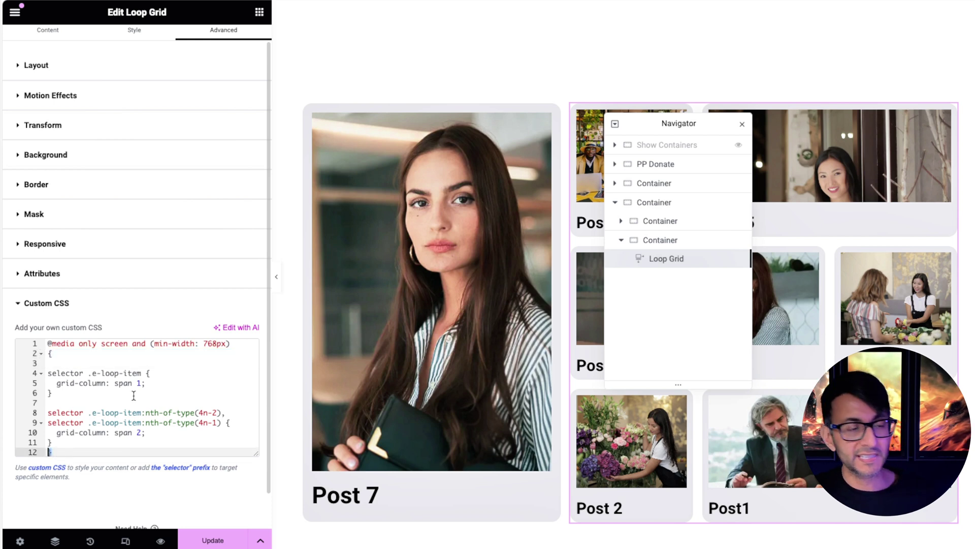
click(191, 383)
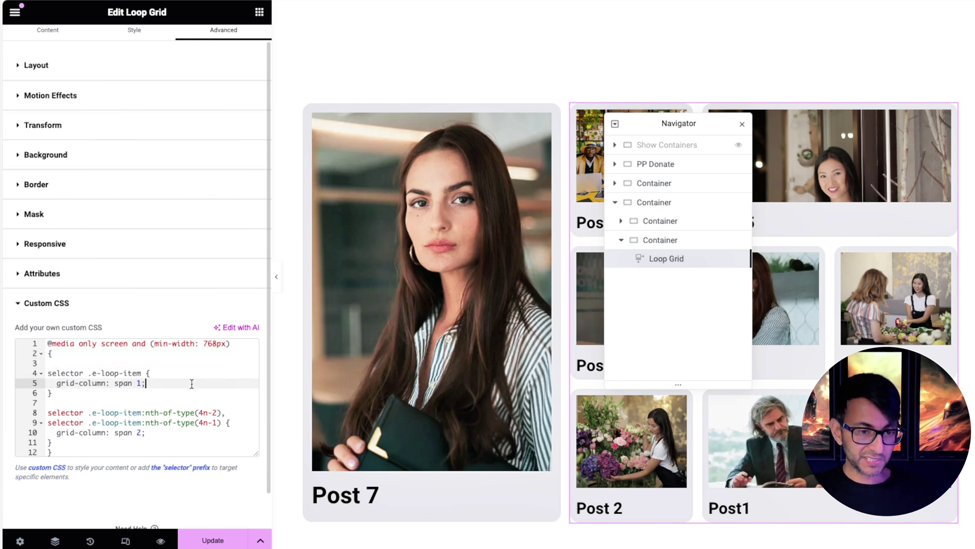
click(740, 126)
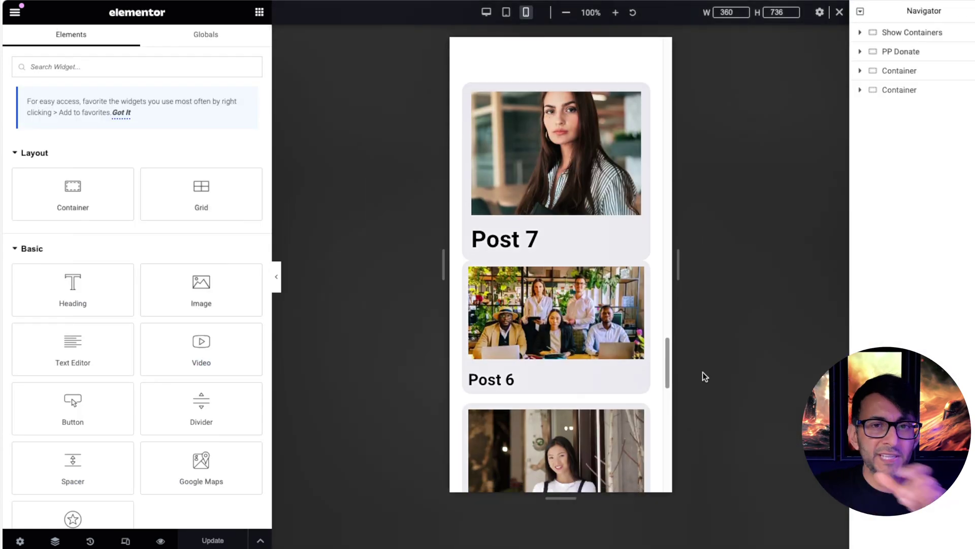
Scroll the 360 px mobile preview to confirm all posts stack in one column, then return to Desktop.
scroll(703, 377, down, 4)
scroll(708, 389, up, 3)
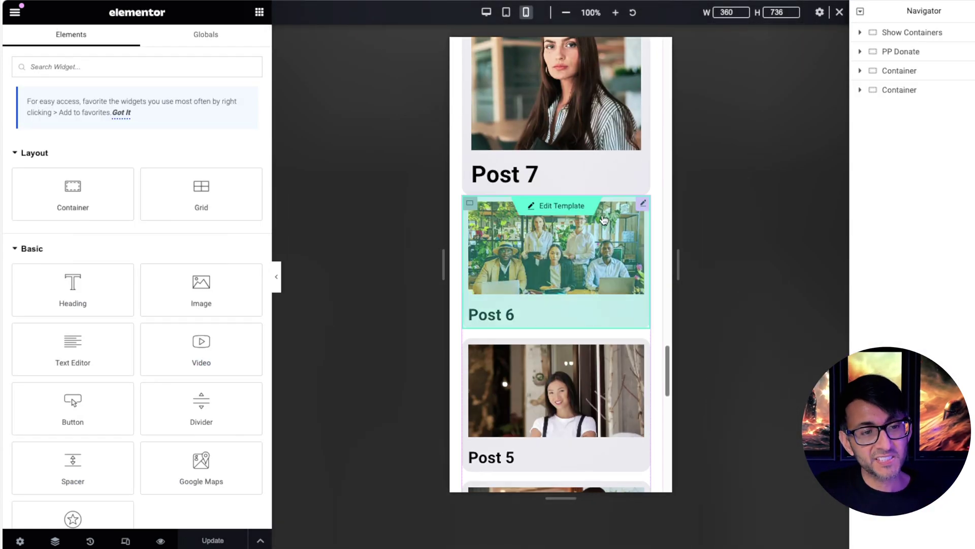
drag(667, 370, 668, 445)
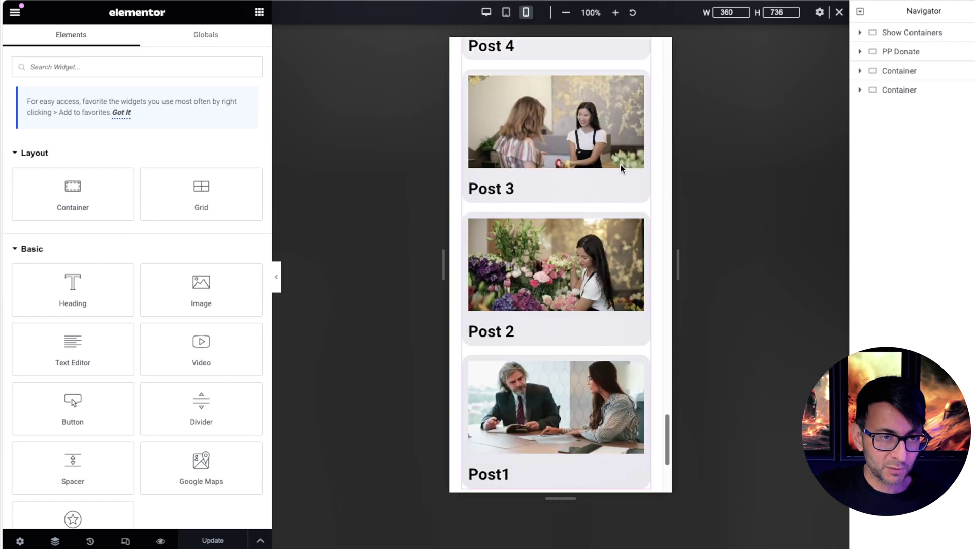
click(486, 13)
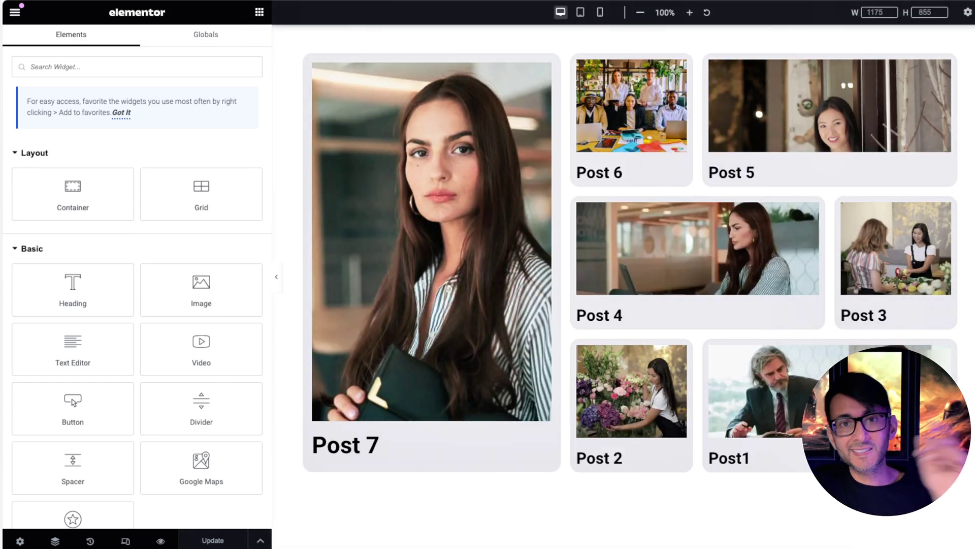